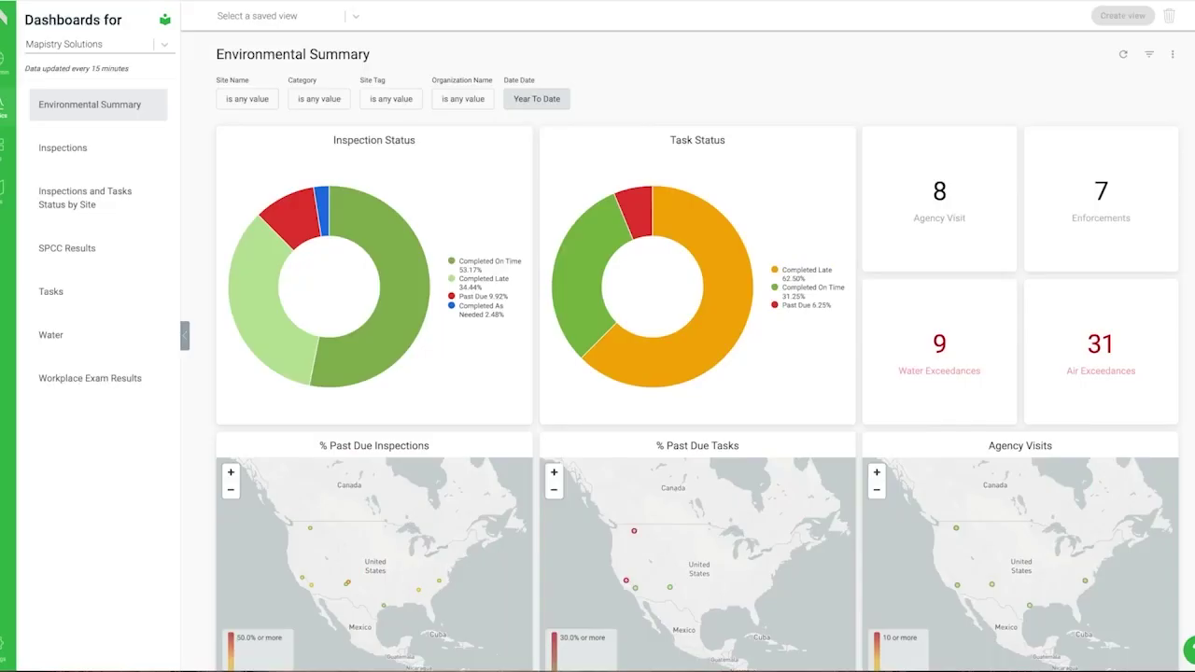
Step: Open and close the Water Exceedances and Inspection Status detail tables on the dashboard
scroll(1190, 482, "down", 5)
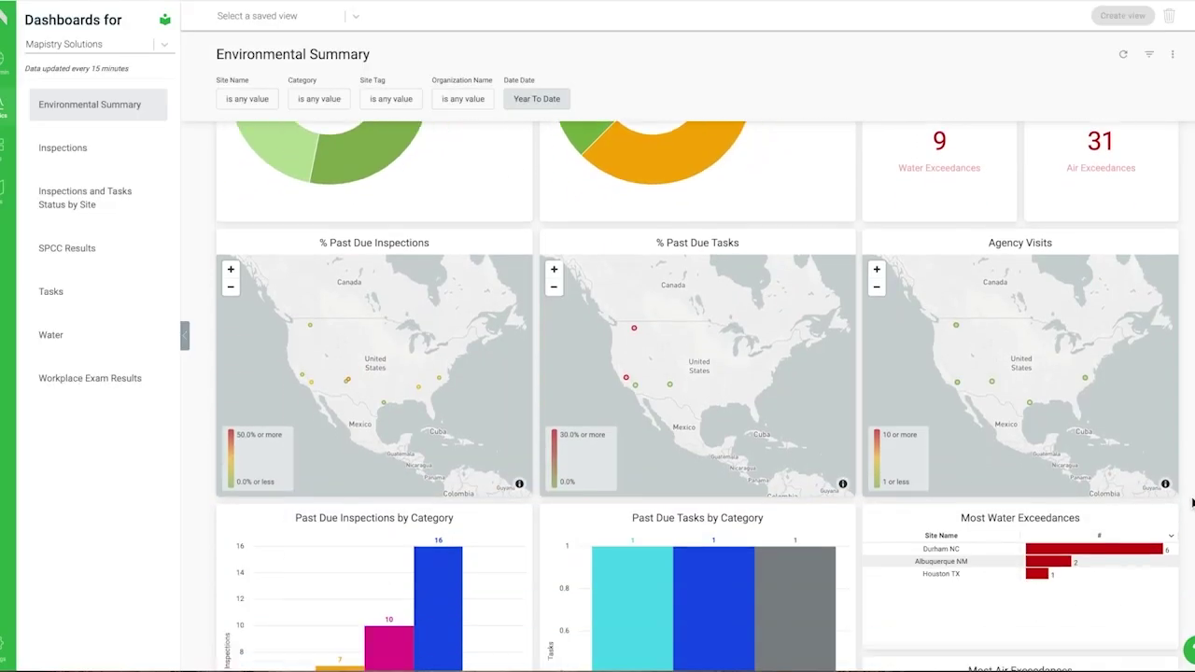
scroll(1190, 502, "down", 2)
scroll(1191, 502, "up", 6)
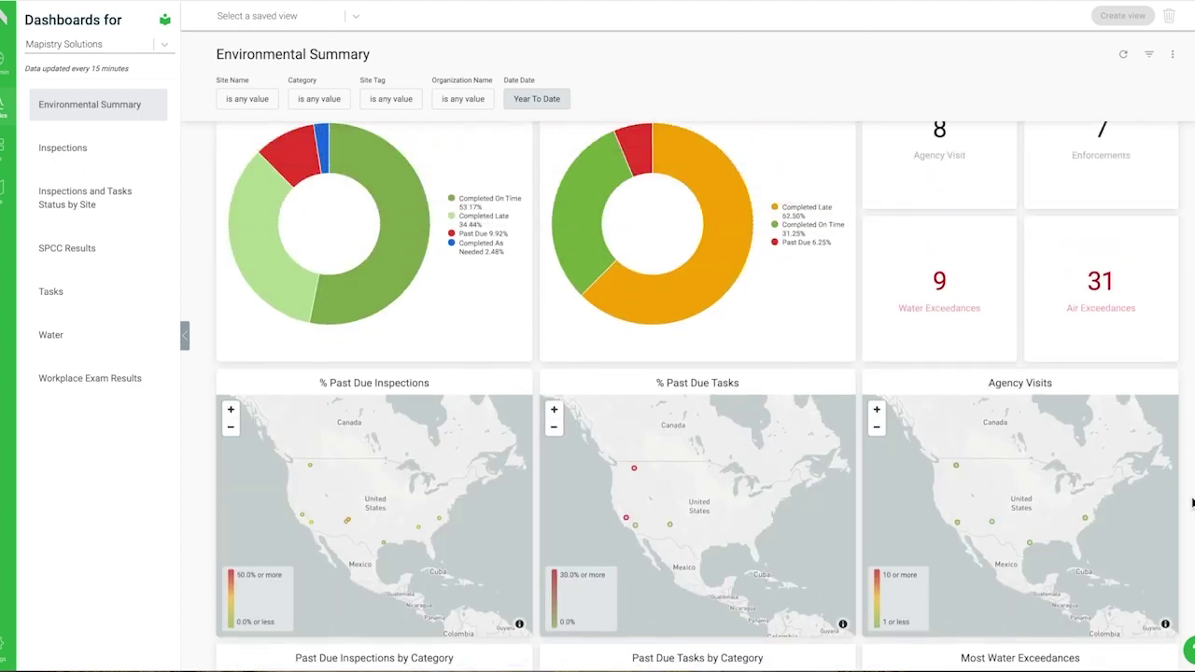
scroll(1192, 503, "up", 1)
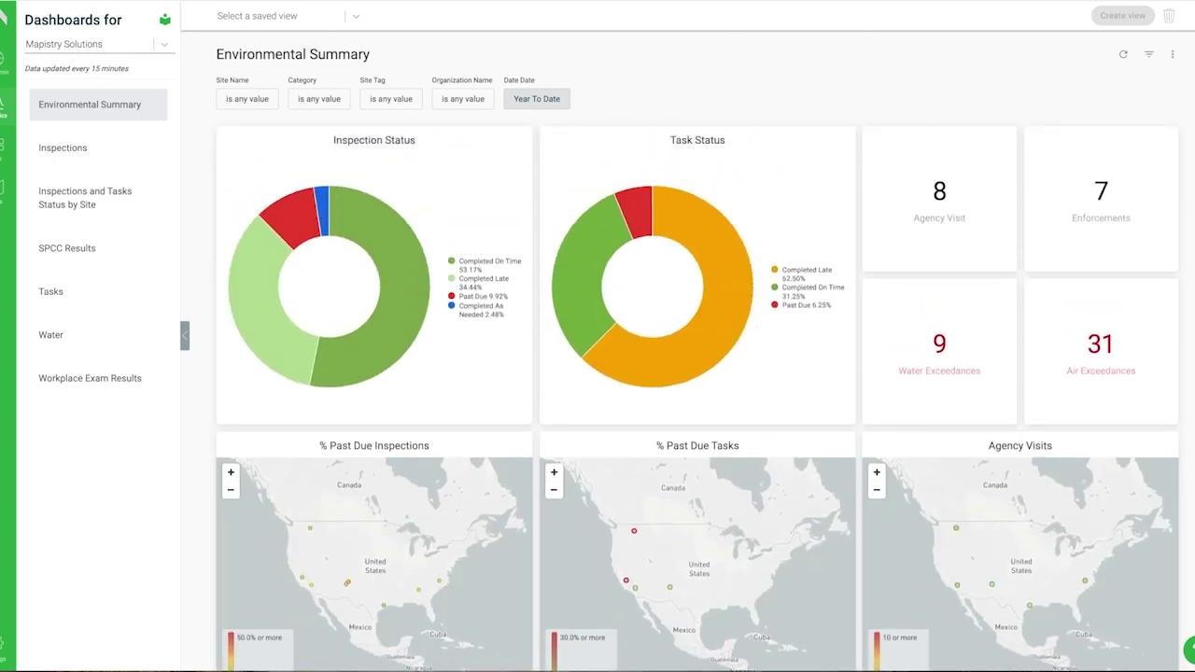
left_click(942, 346)
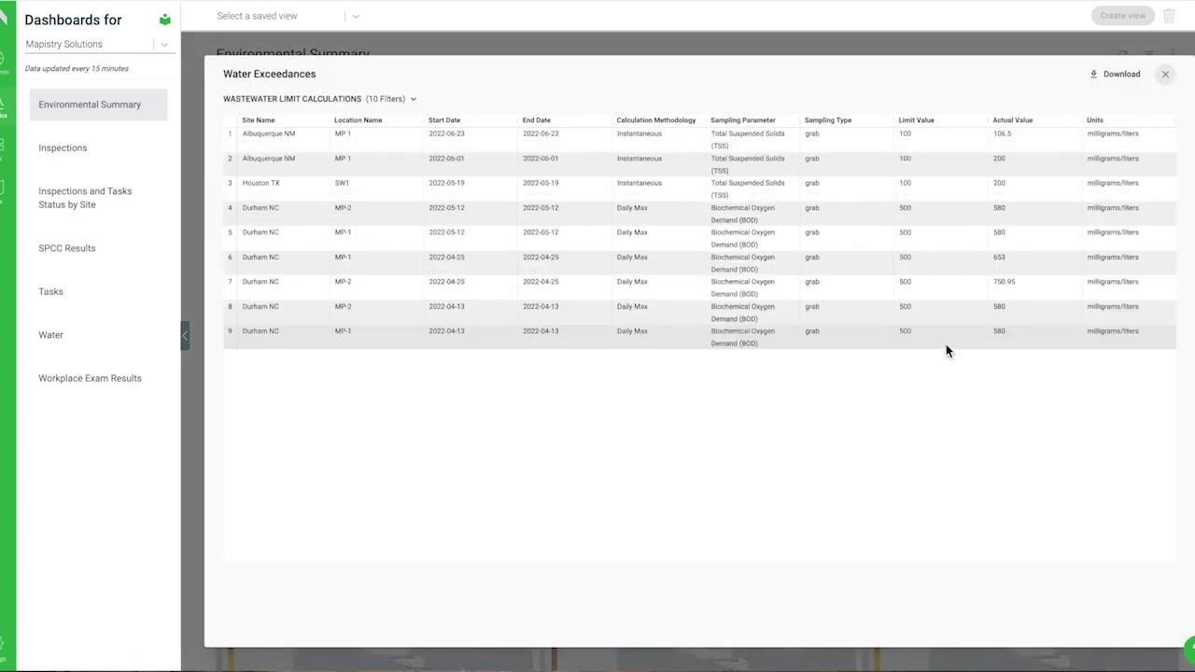
key("Escape")
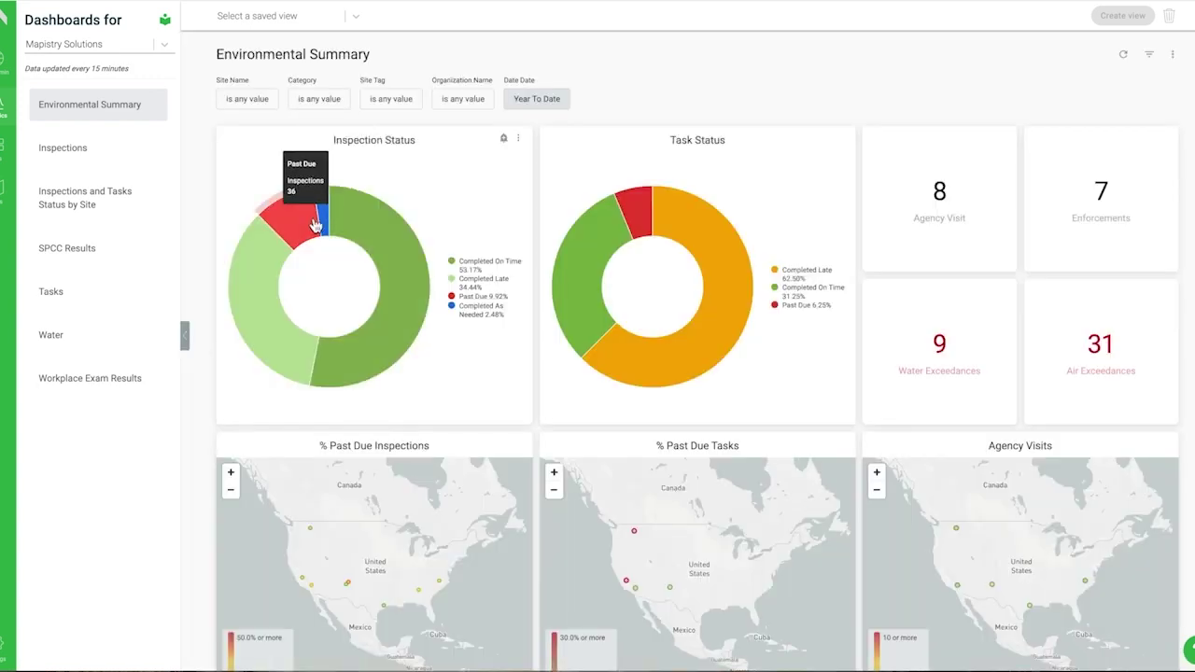
left_click(308, 214)
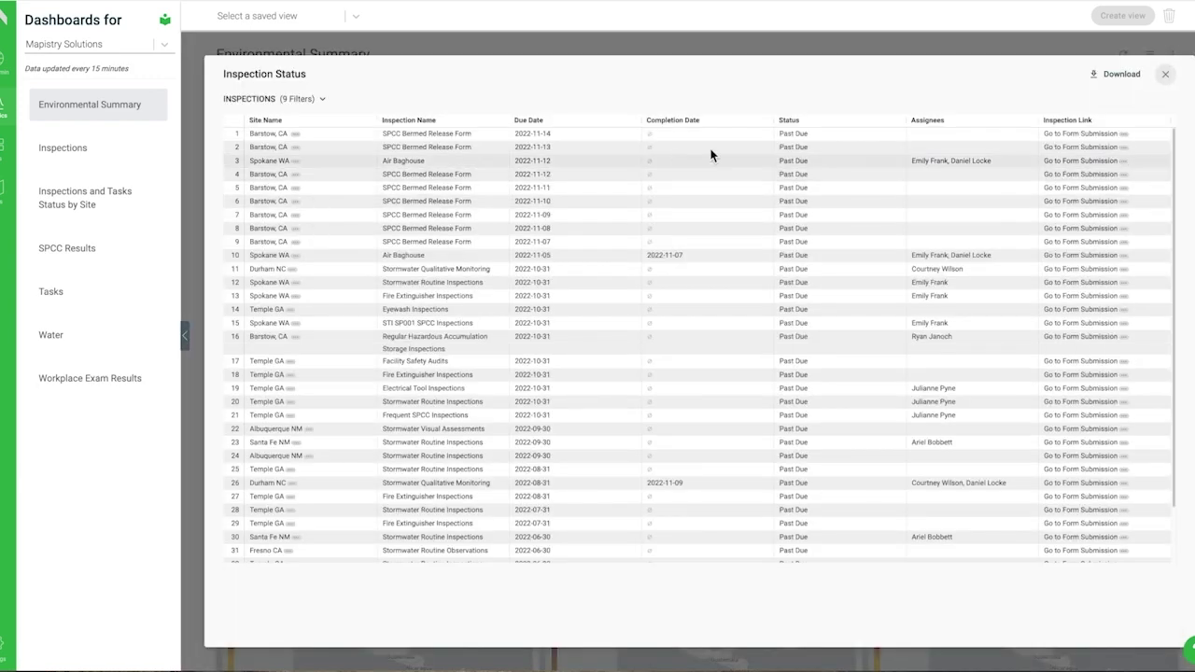
left_click(1165, 74)
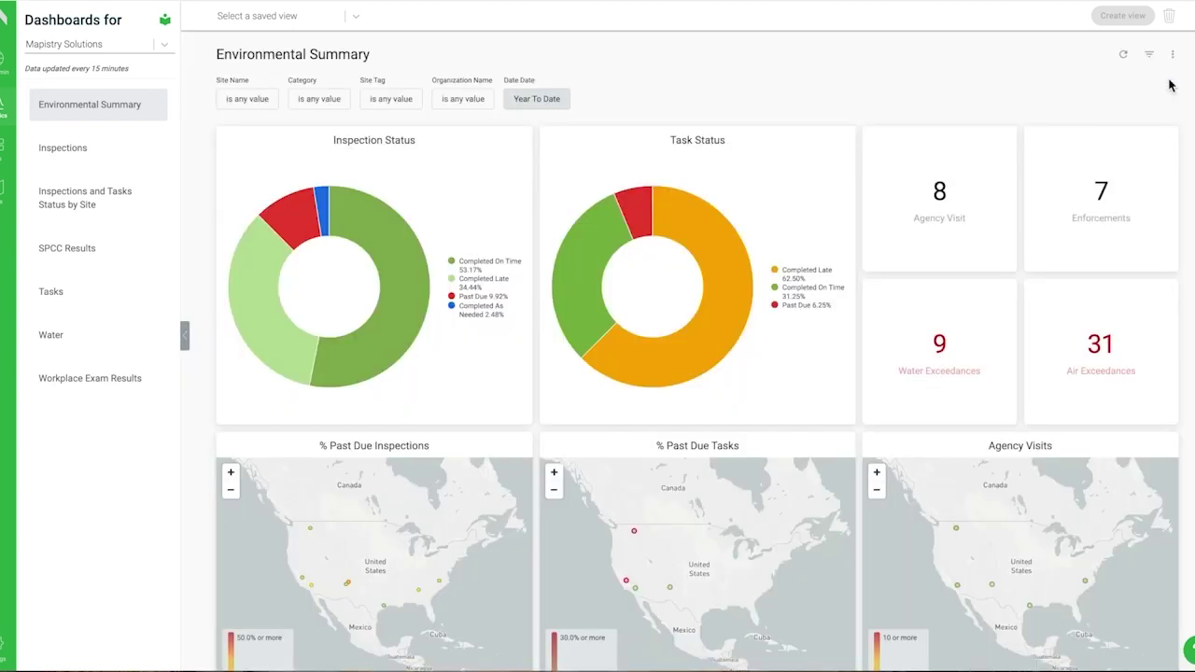
Step: Open the Spokane WA Agency Visit form submission and scroll through its Inspection Items
left_click(950, 196)
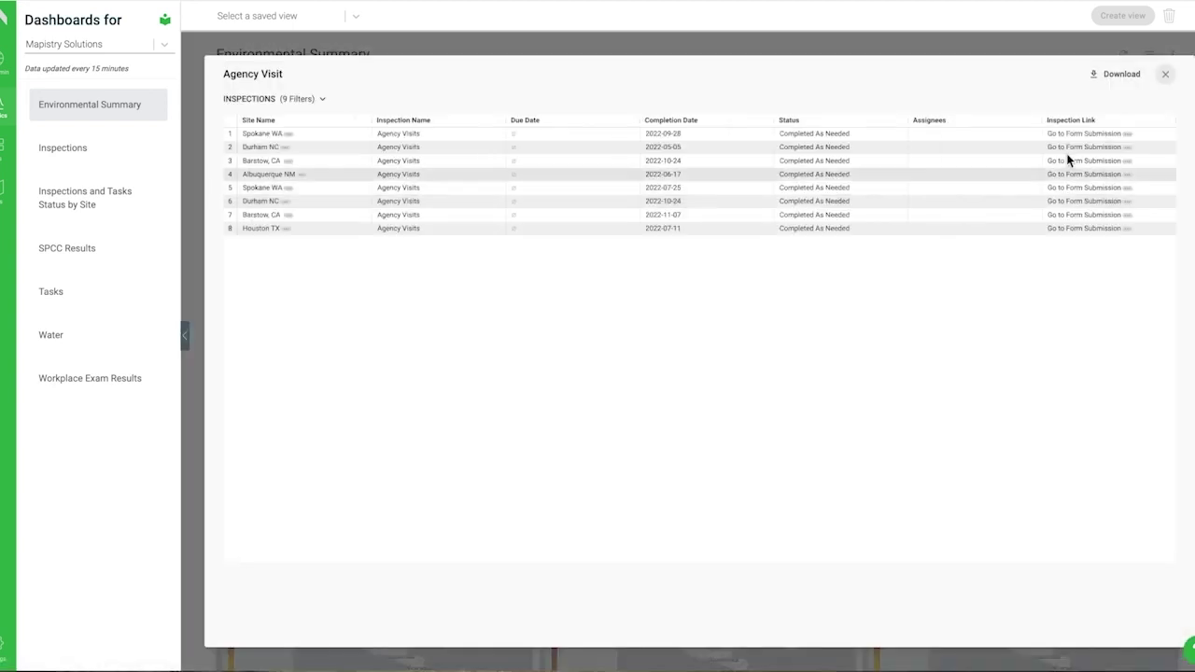
left_click(1128, 136)
left_click(1125, 169)
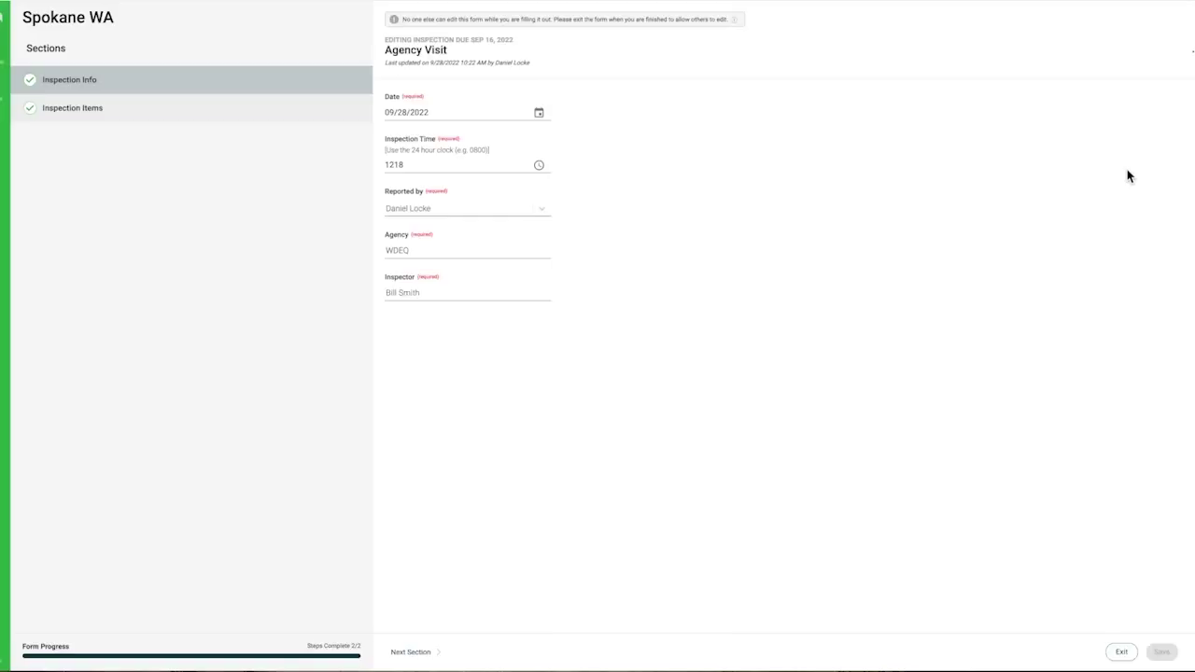
left_click(218, 116)
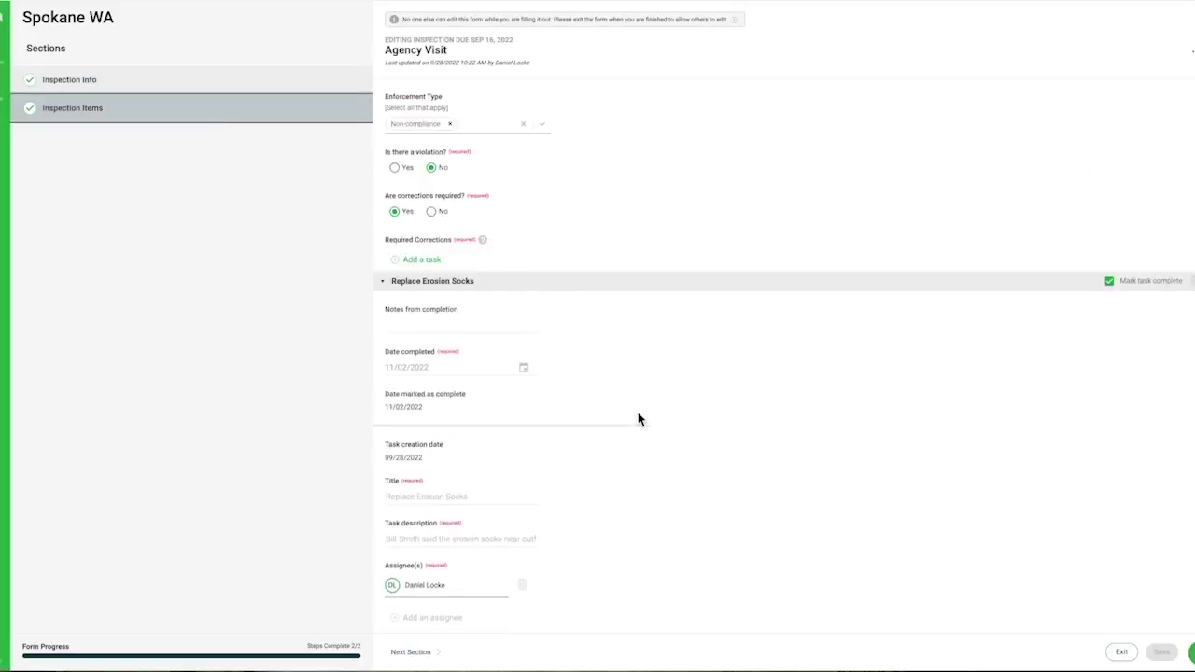
scroll(637, 420, "down", 3)
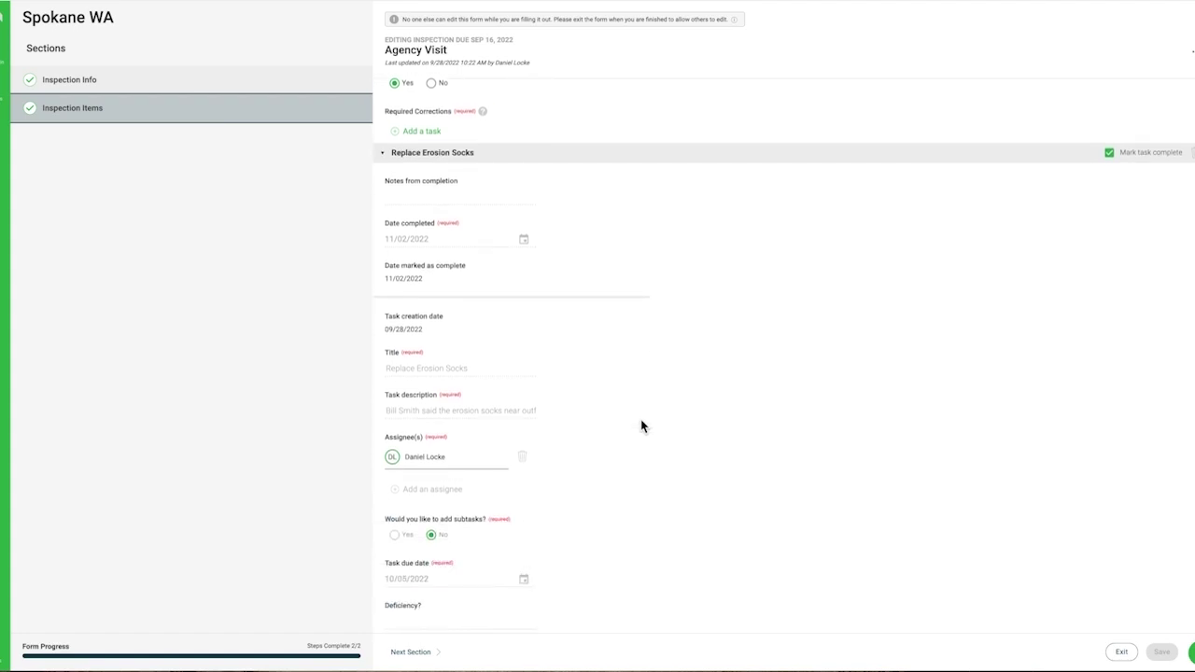
scroll(644, 427, "down", 2)
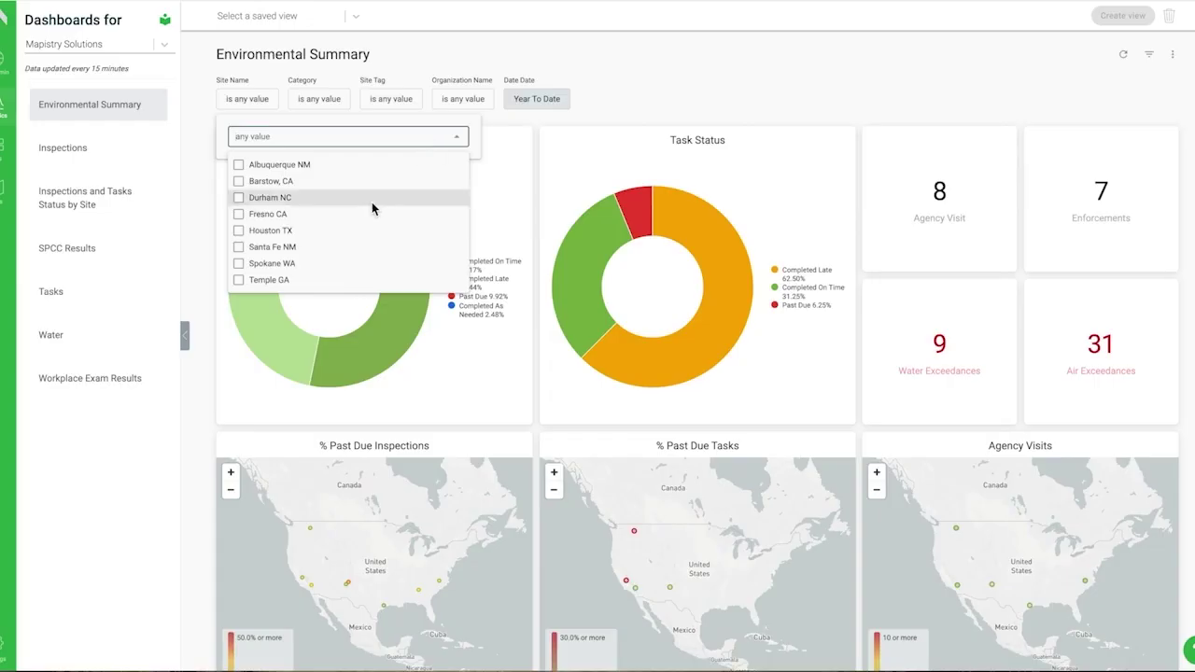
Step: Filter the dashboard to Fresno CA and browse the Category, Site Tag and Date range options
left_click(350, 214)
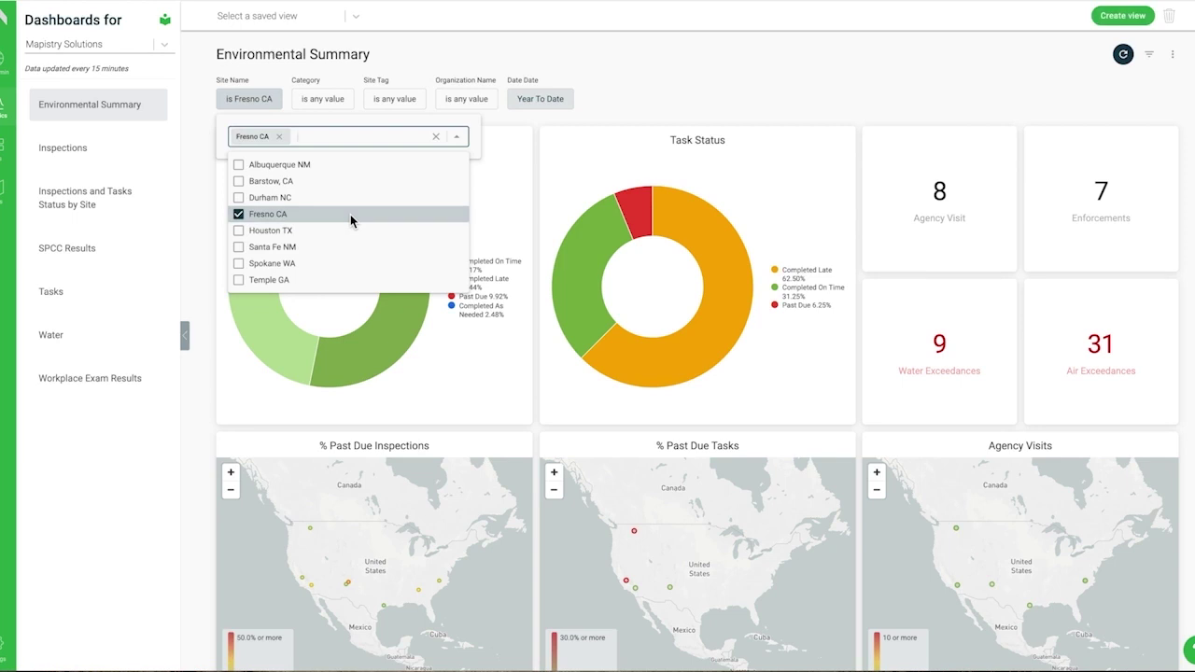
left_click(749, 76)
left_click(326, 100)
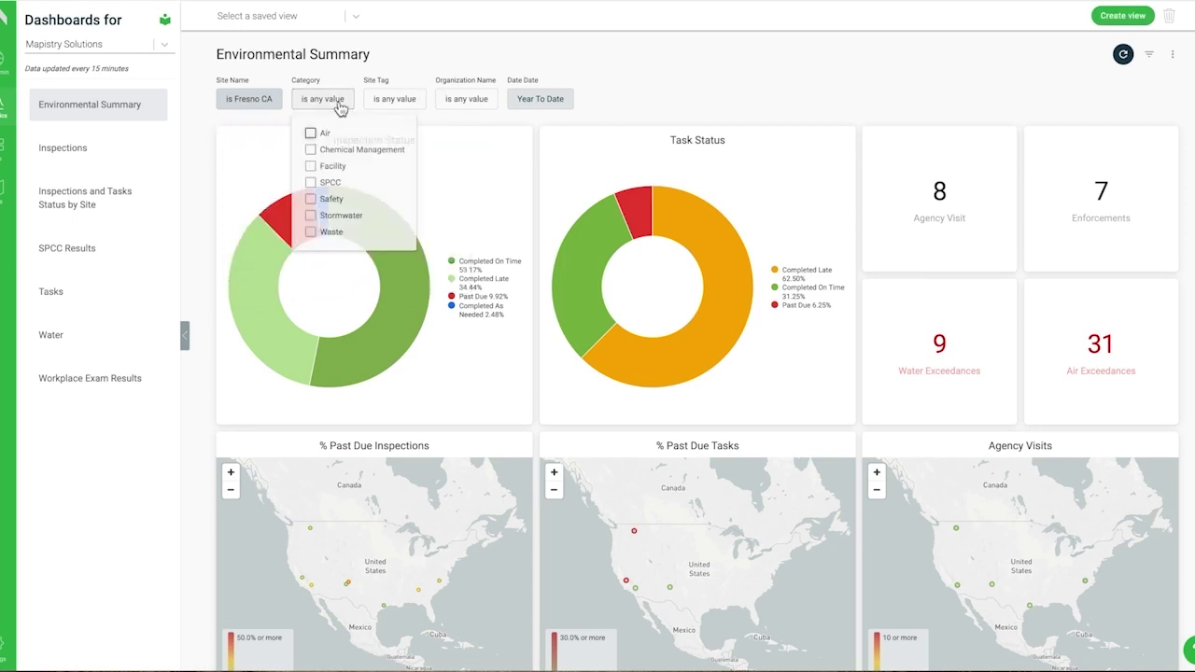
left_click(405, 107)
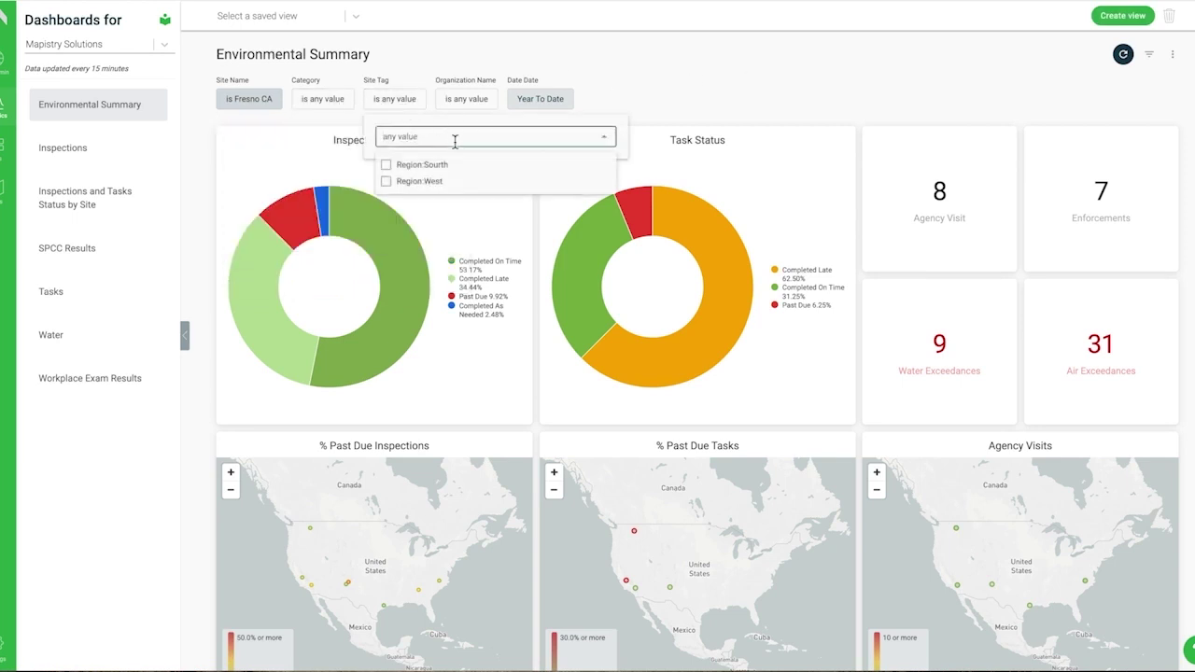
left_click(542, 103)
left_click(704, 105)
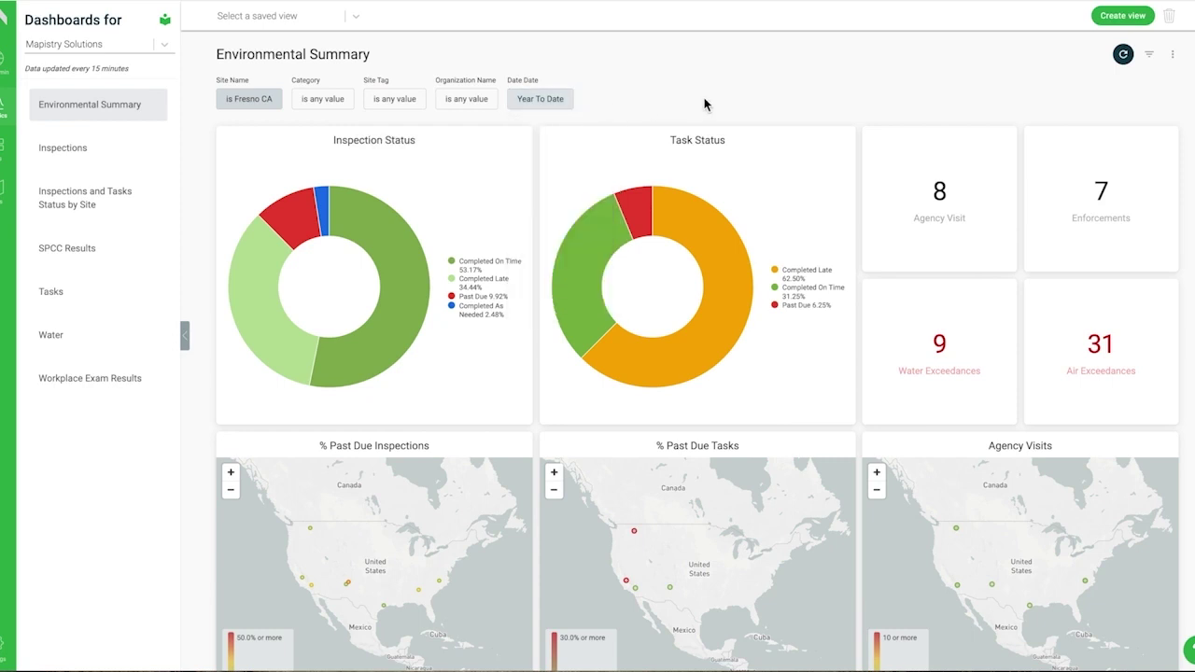
Step: Refresh the dashboard charts and reset all filters from the extra options menu
left_click(1123, 54)
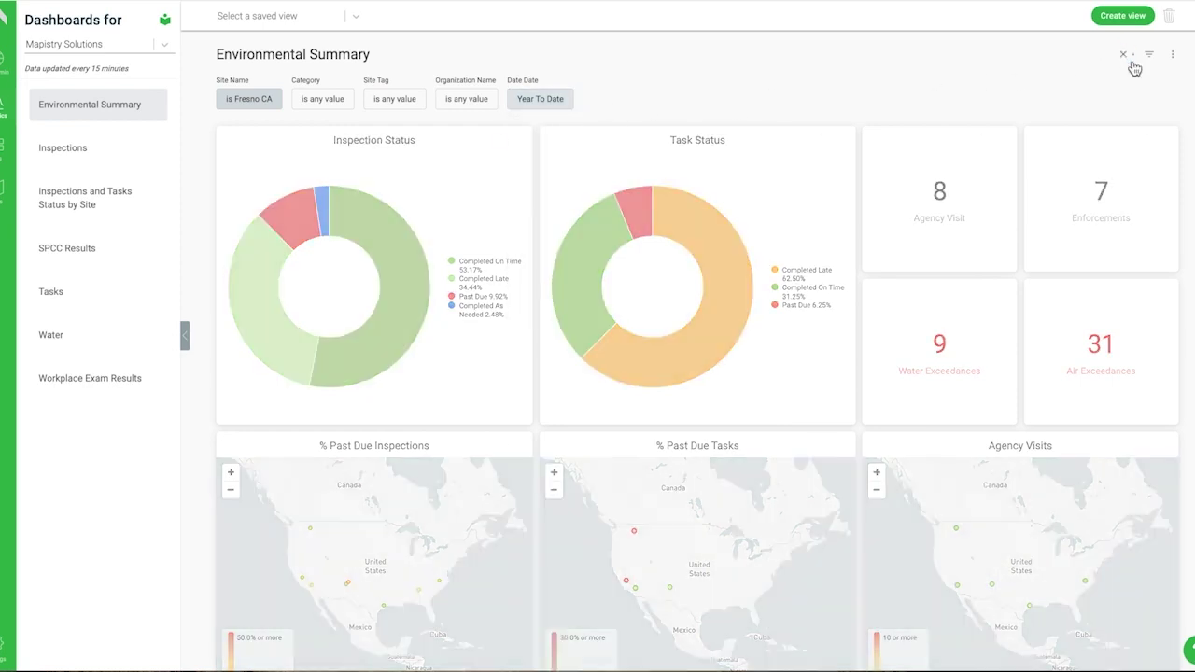
left_click(1172, 54)
left_click(1092, 128)
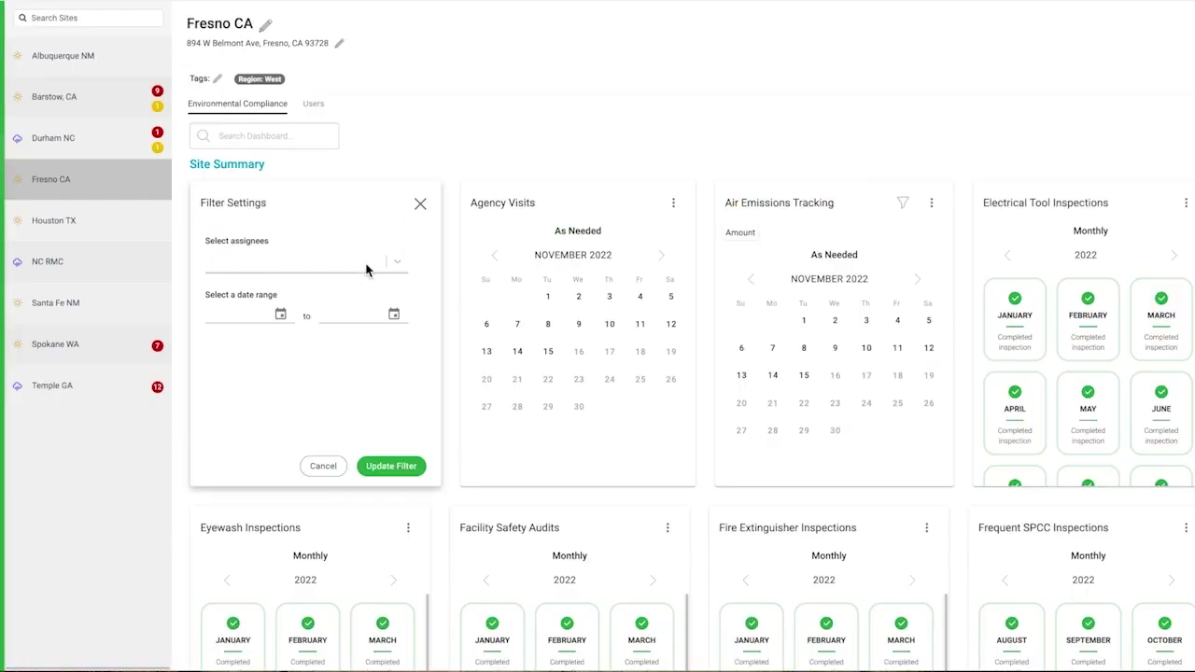
Step: Filter action items to a single assignee and mark the Clean swales task complete
left_click(392, 263)
left_click(288, 362)
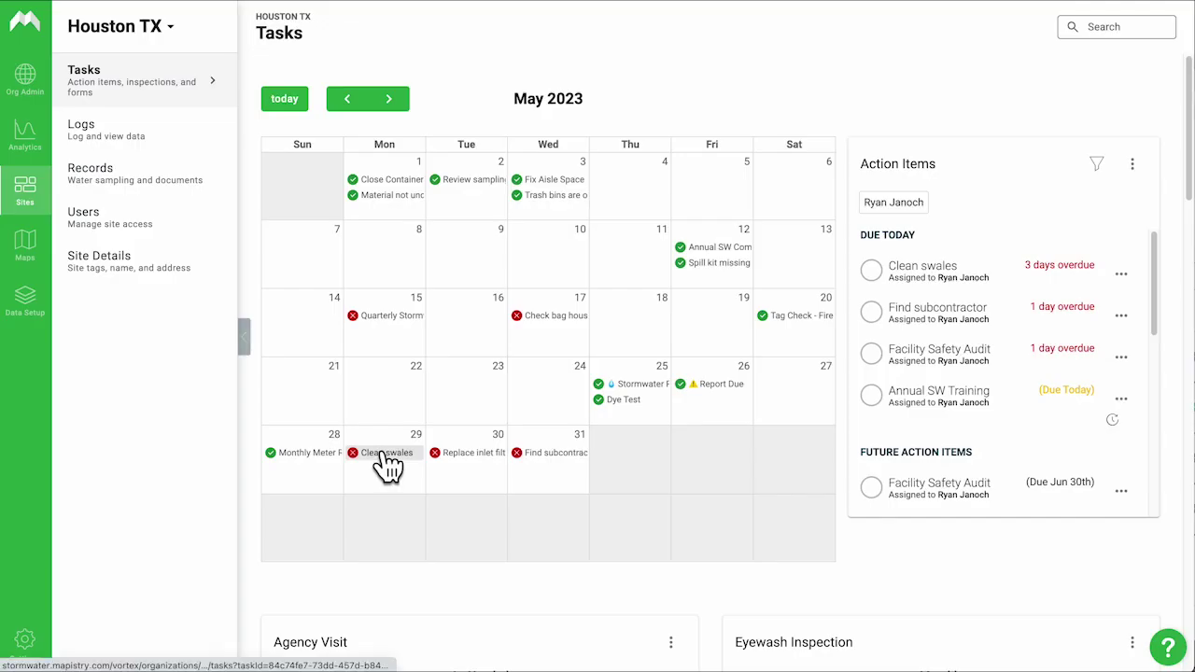
left_click(383, 451)
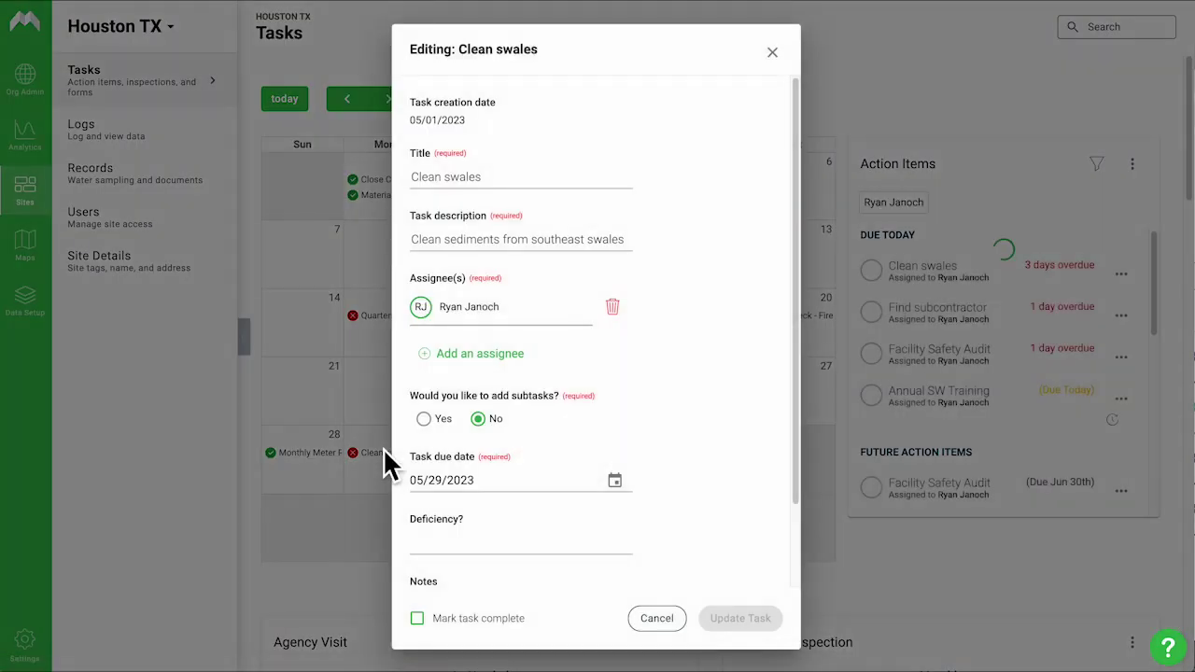
scroll(653, 448, "down", 1)
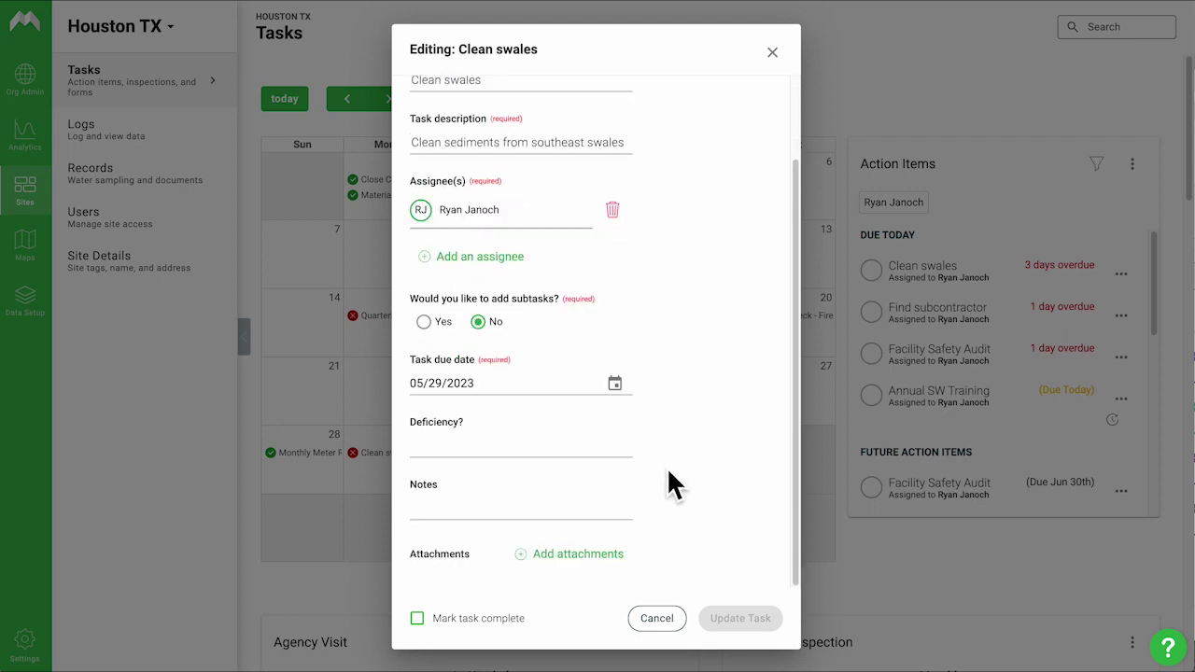
left_click(483, 618)
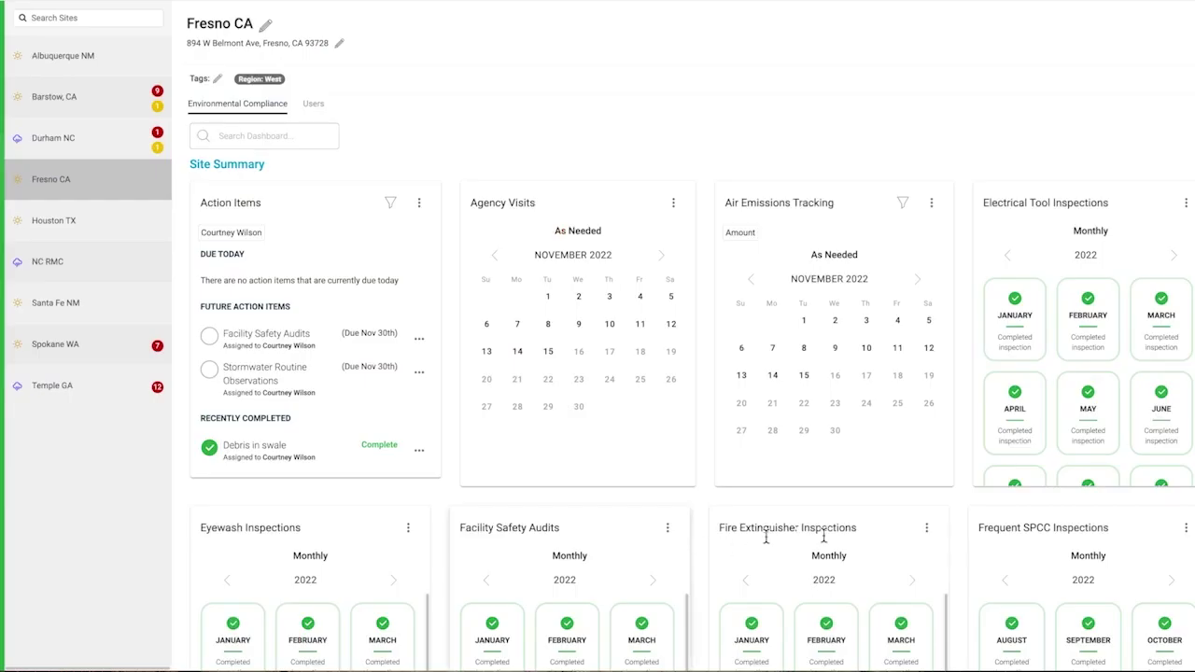
Step: Open October's inspection in Stormwater Routine Observations
scroll(1182, 458, "down", 3)
scroll(1186, 474, "down", 2)
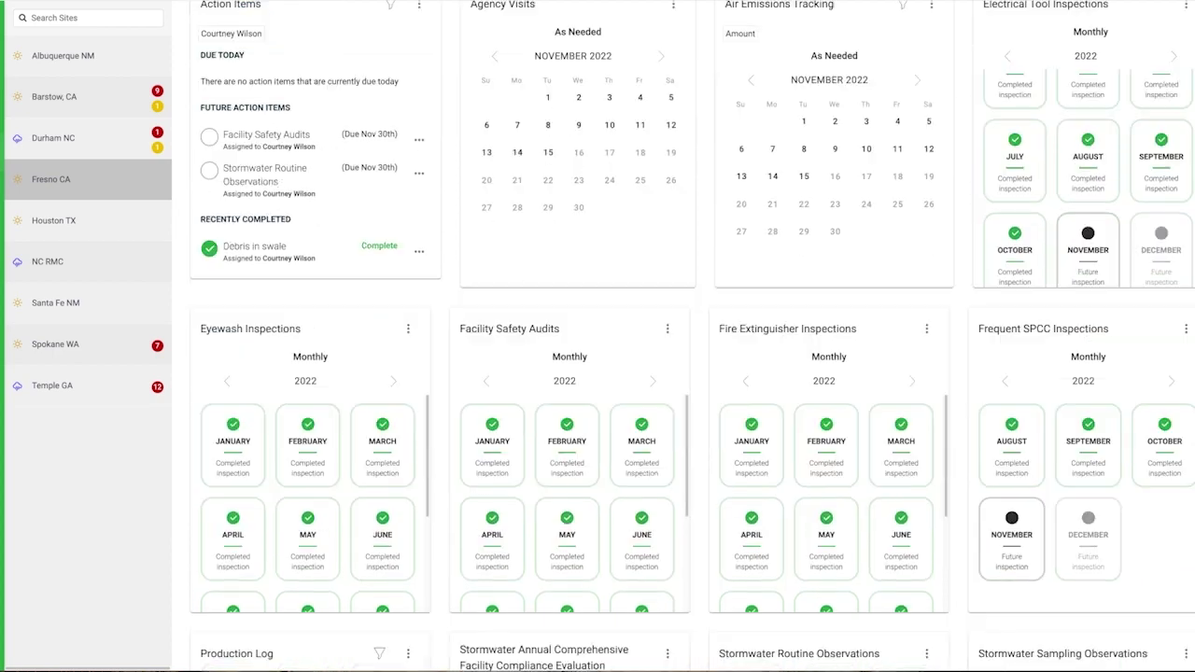
scroll(948, 519, "down", 2)
scroll(976, 538, "down", 1)
scroll(570, 467, "down", 3)
scroll(387, 426, "down", 3)
scroll(398, 474, "down", 1)
scroll(398, 473, "down", 2)
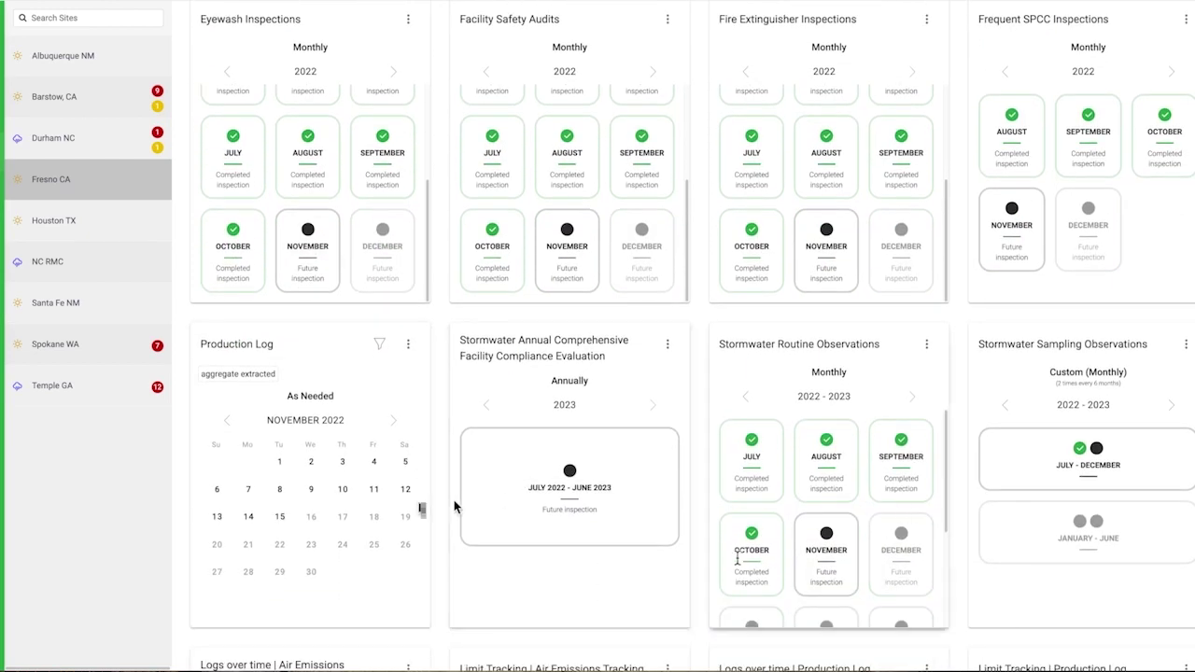
left_click(758, 550)
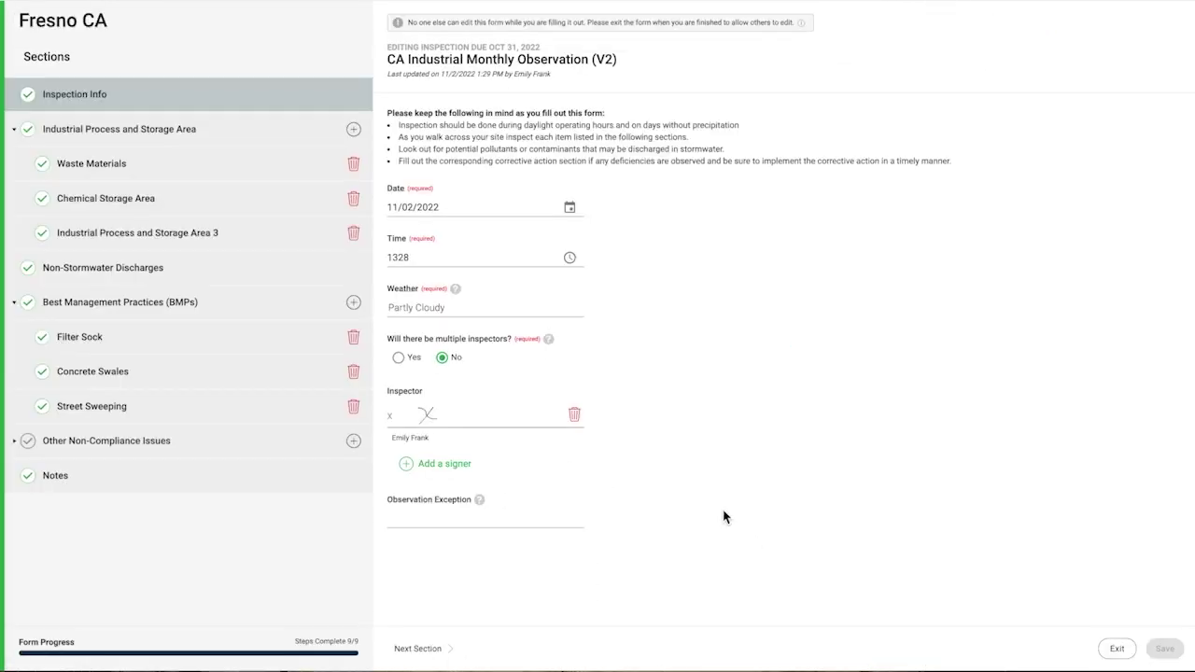
Step: Look through the form's Concrete Swales section, then exit back to the inspection calendar
left_click(259, 349)
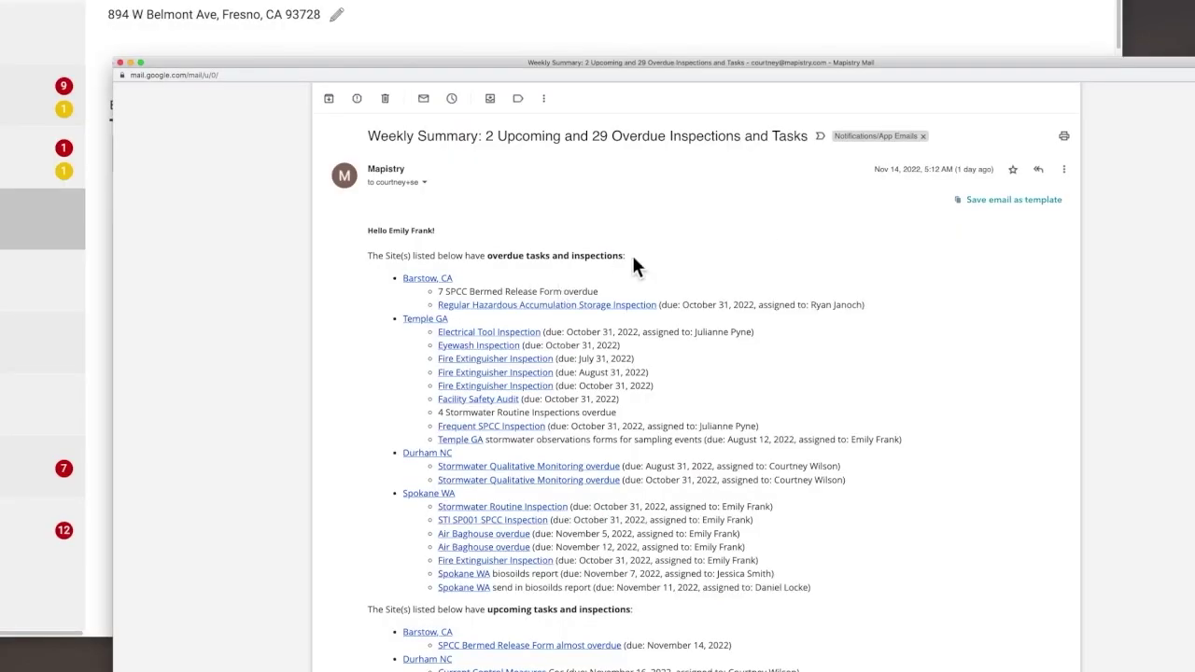
scroll(633, 258, "down", 1)
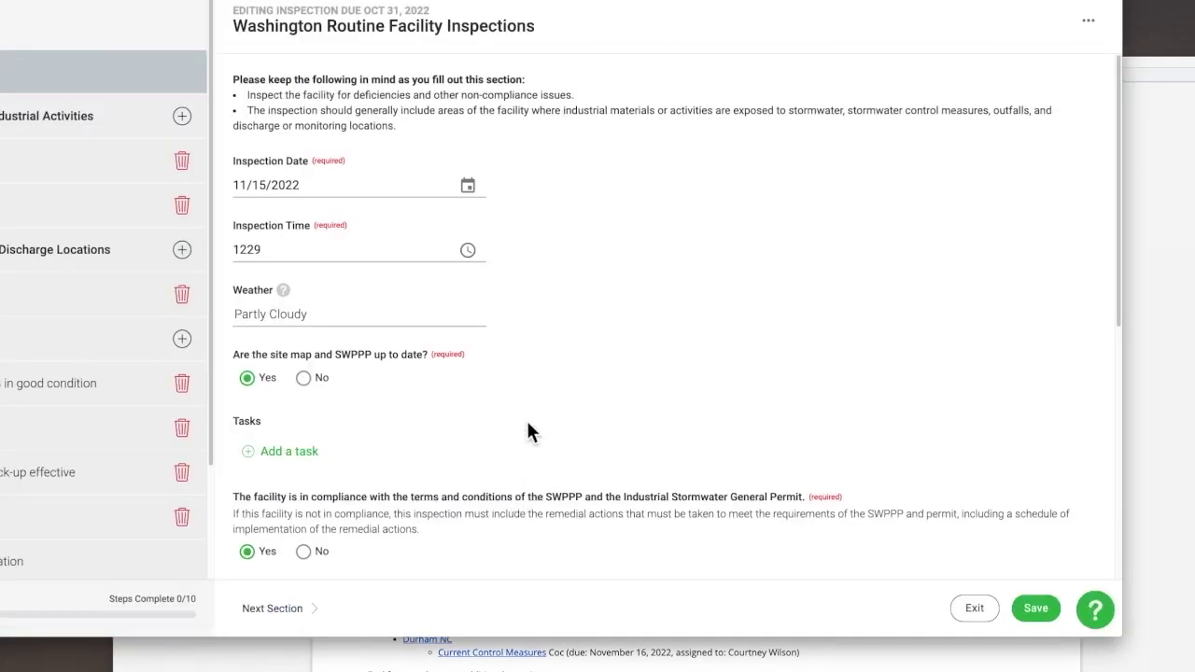
scroll(527, 431, "down", 4)
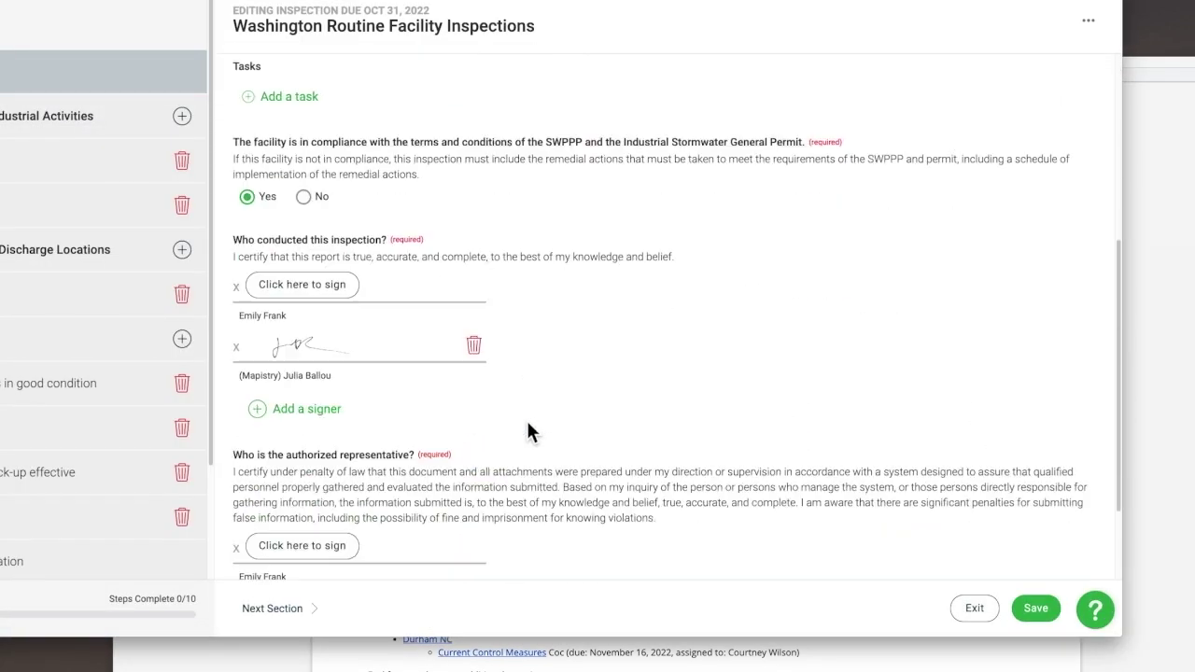
scroll(528, 431, "up", 4)
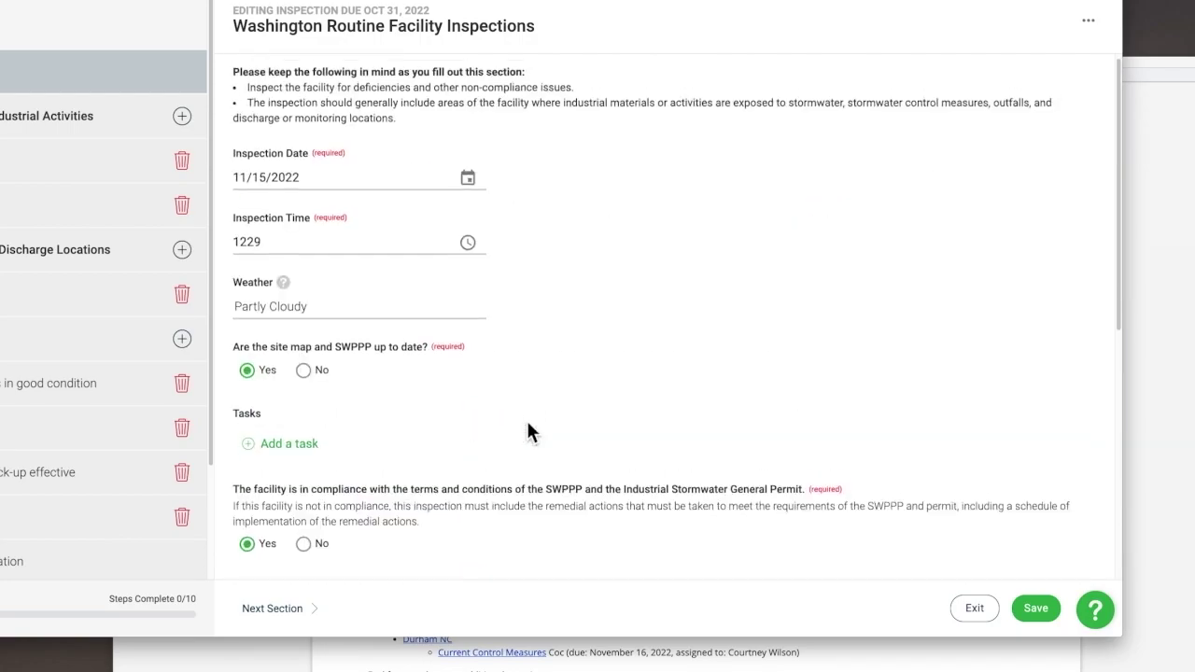
left_click(974, 616)
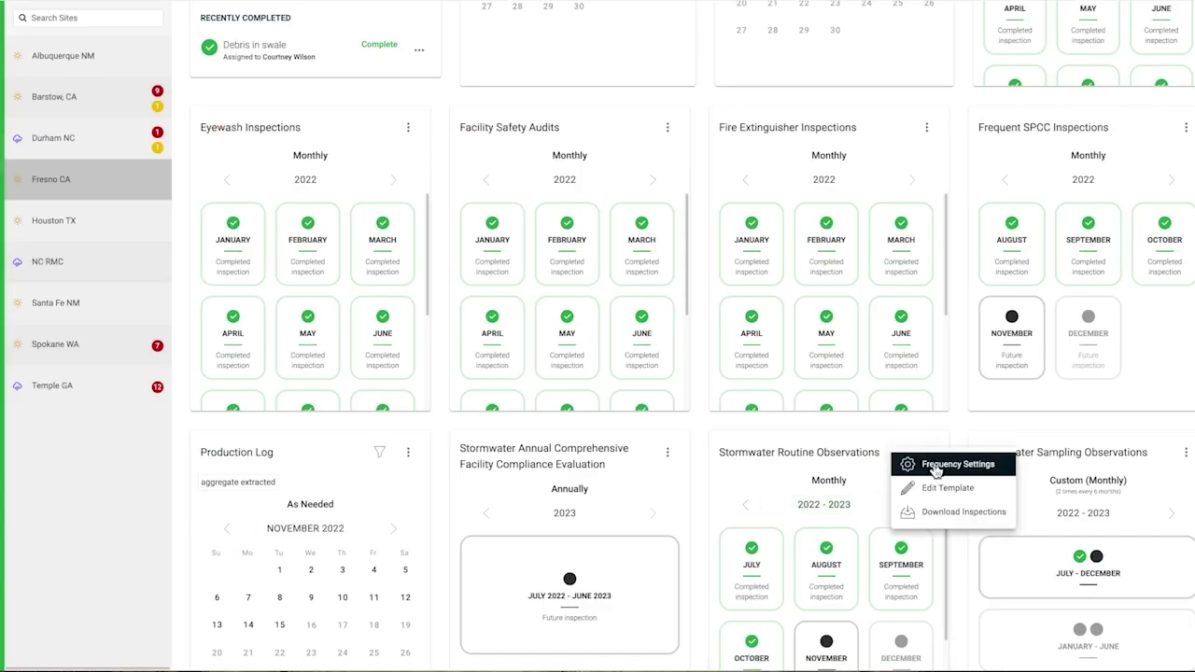
Step: Download the five Stormwater Routine Observations inspections as a ZIP, starting from 06/01/2022
left_click(975, 513)
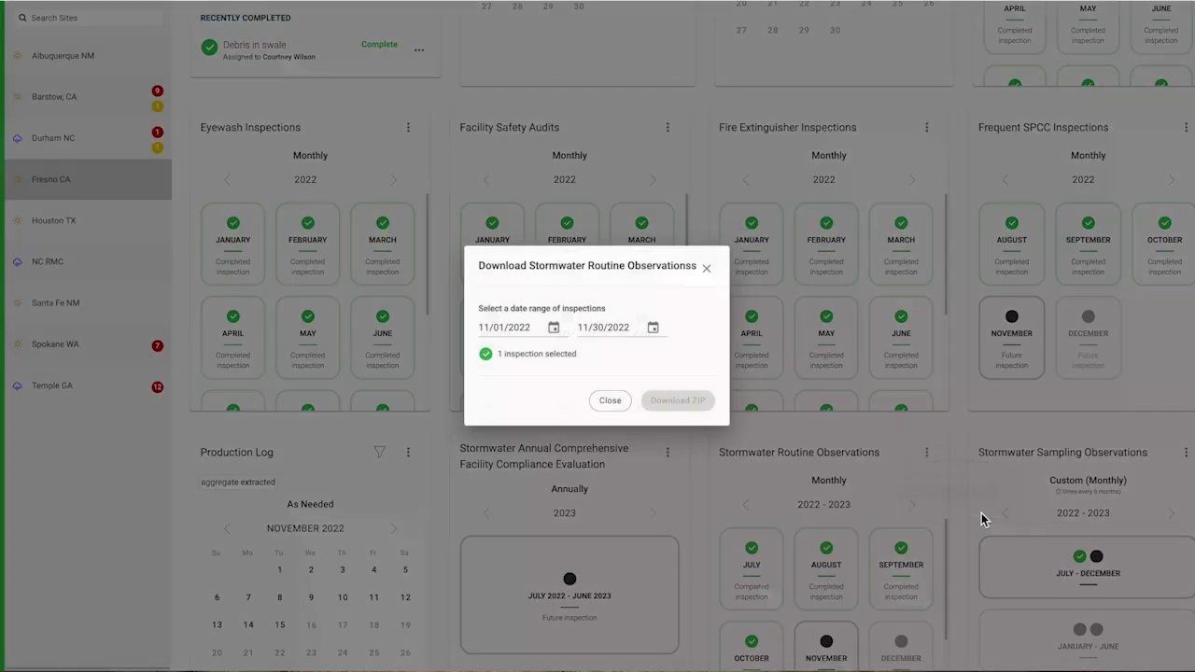
left_click(554, 327)
left_click(520, 276)
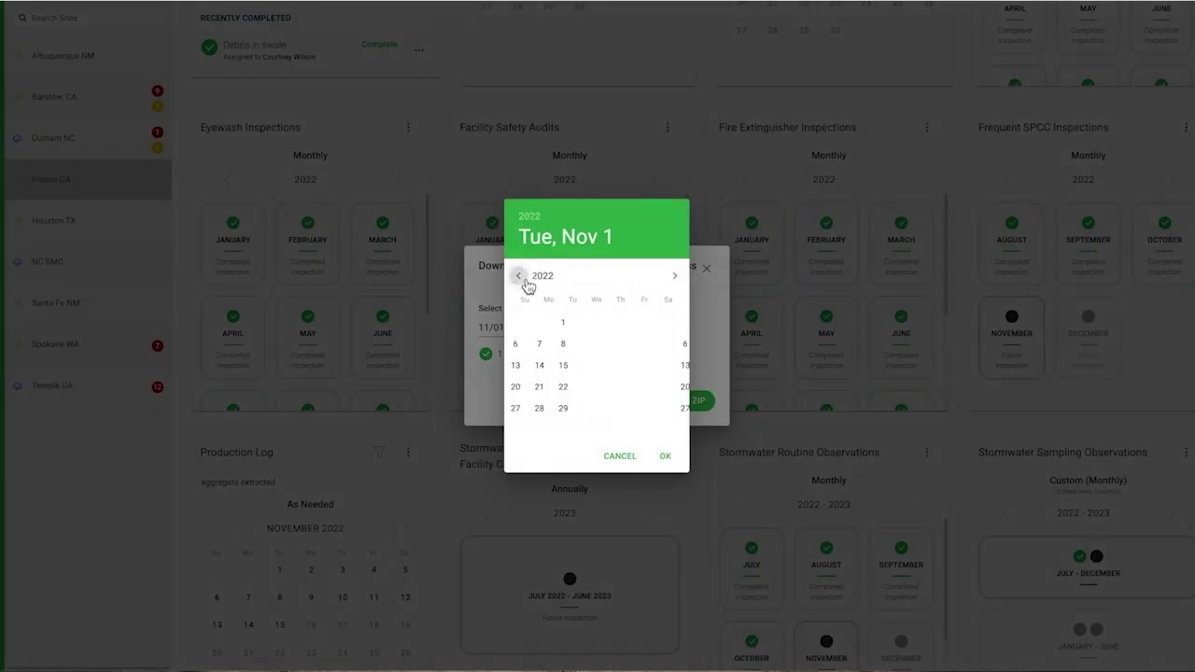
left_click(520, 276)
left_click(520, 276)
left_click(520, 276)
left_click(520, 276)
left_click(597, 323)
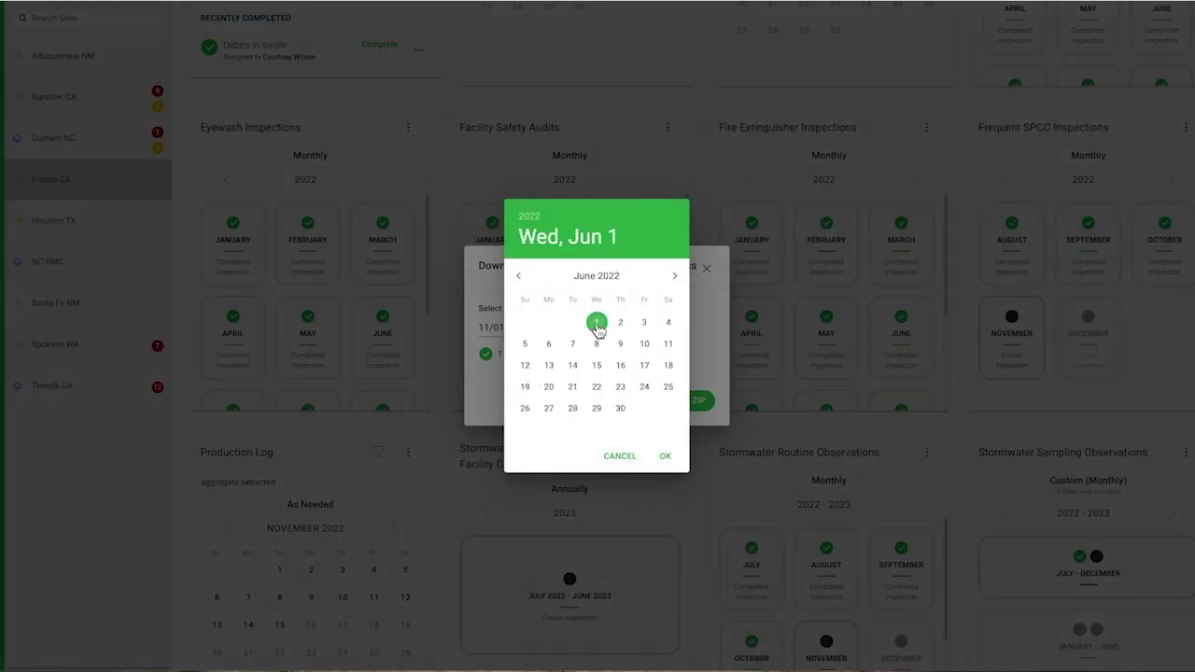
left_click(666, 456)
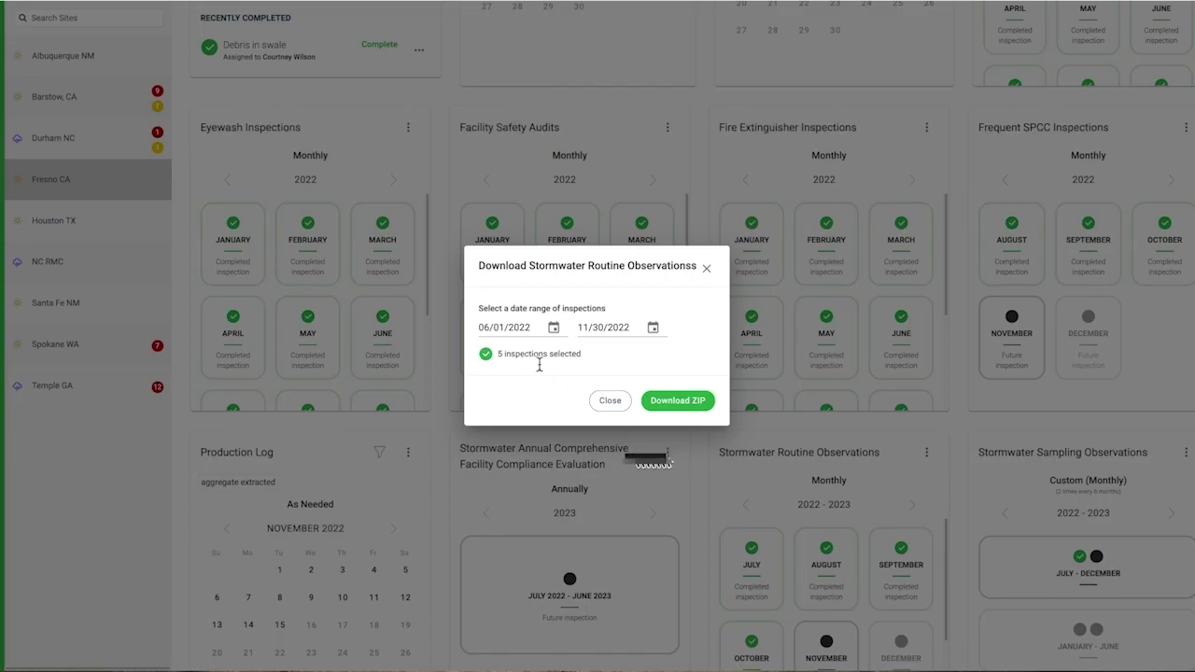
left_click(681, 400)
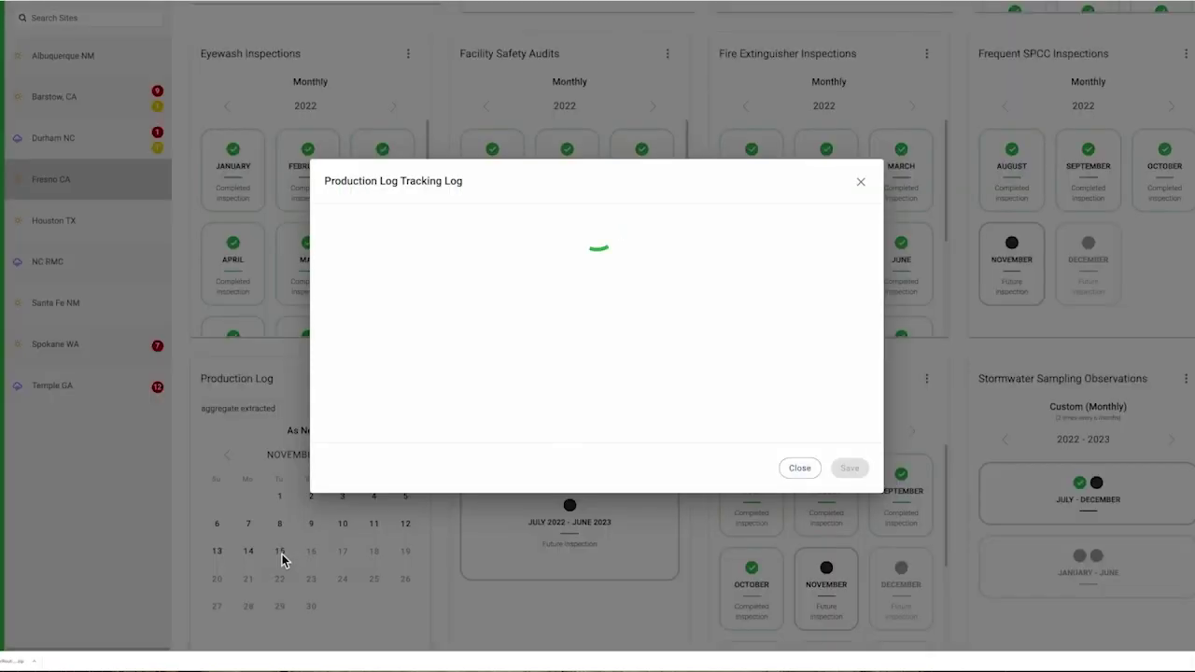
Step: Expand Aggregate Extraction and Processing in the Production Log entry form, then close it
left_click(321, 364)
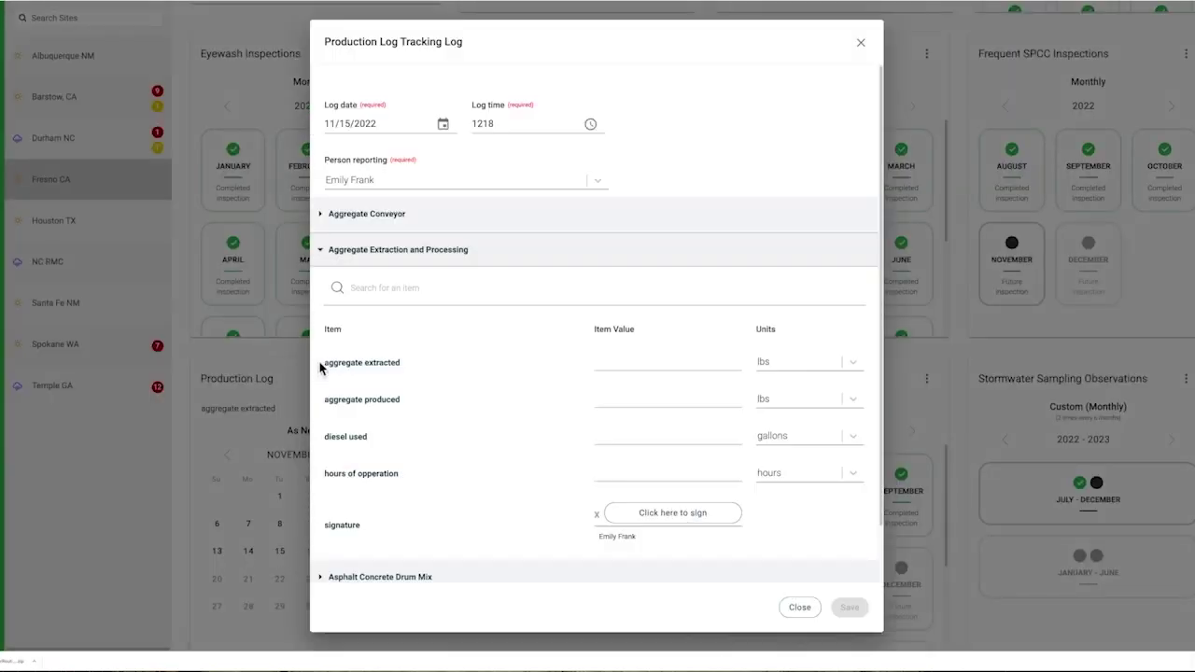
scroll(359, 448, "down", 2)
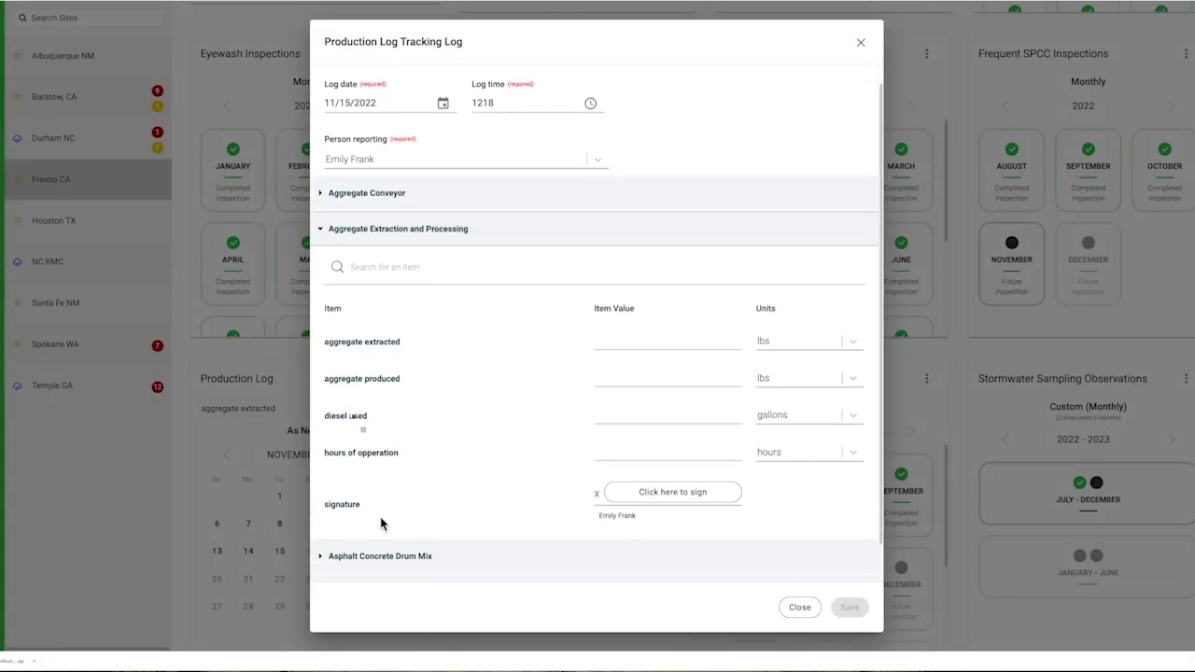
left_click(800, 608)
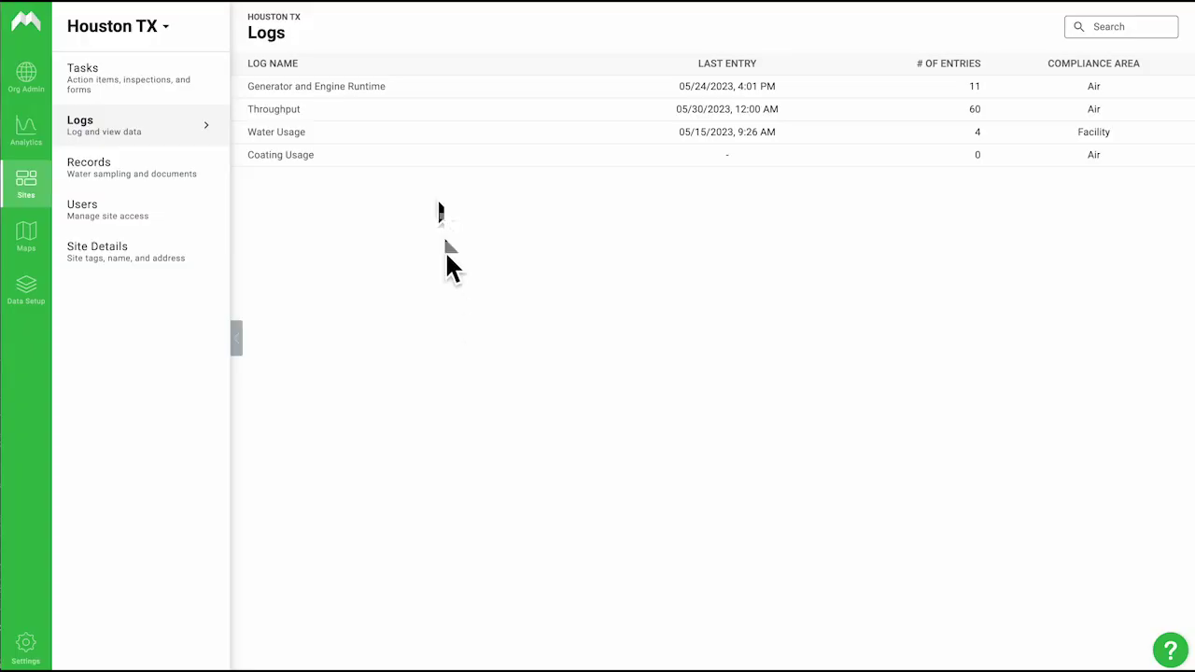
Step: Show the Monthly Hours view of the Generator and Engine Runtime log
left_click(360, 87)
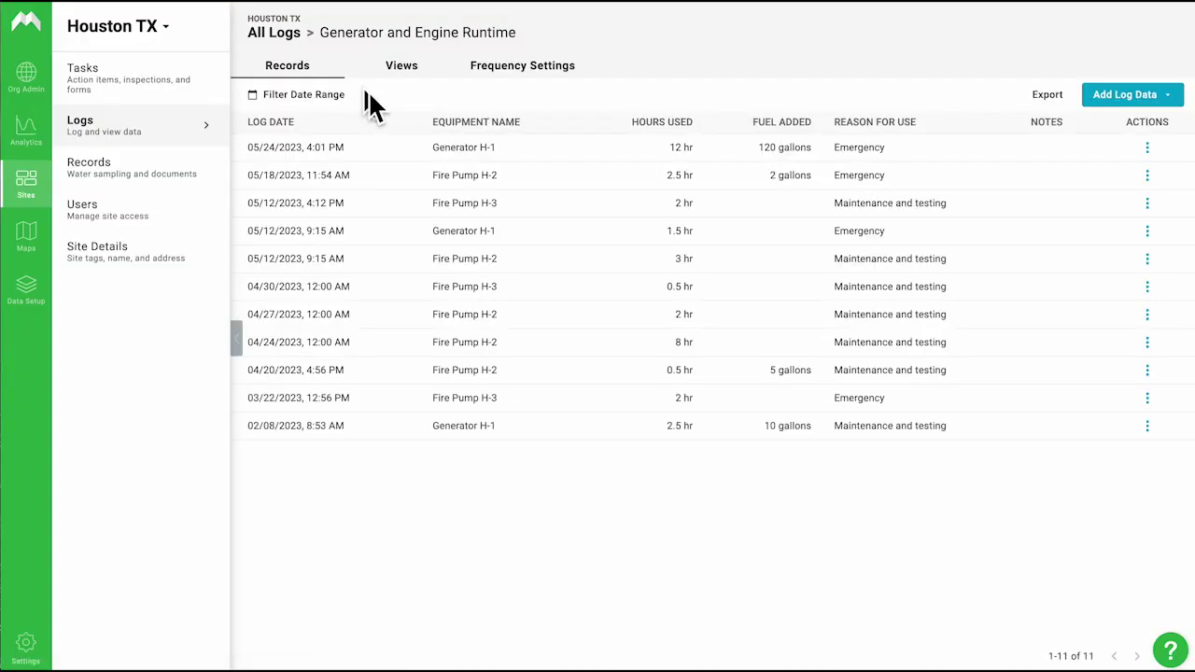
left_click(401, 74)
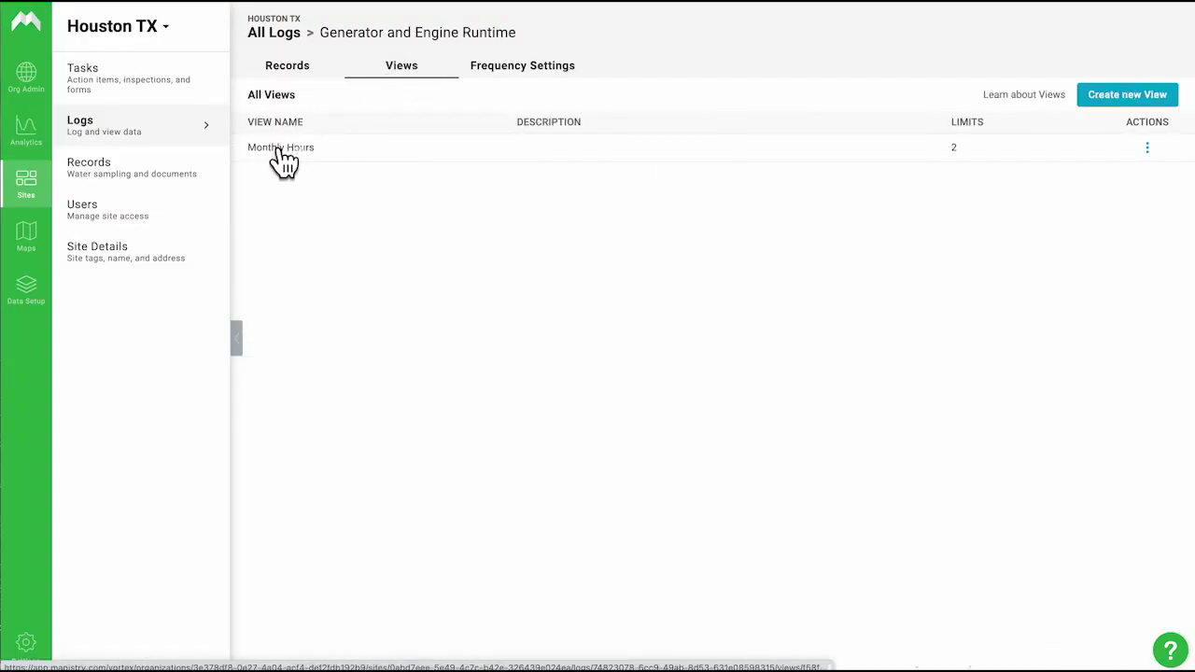
left_click(279, 149)
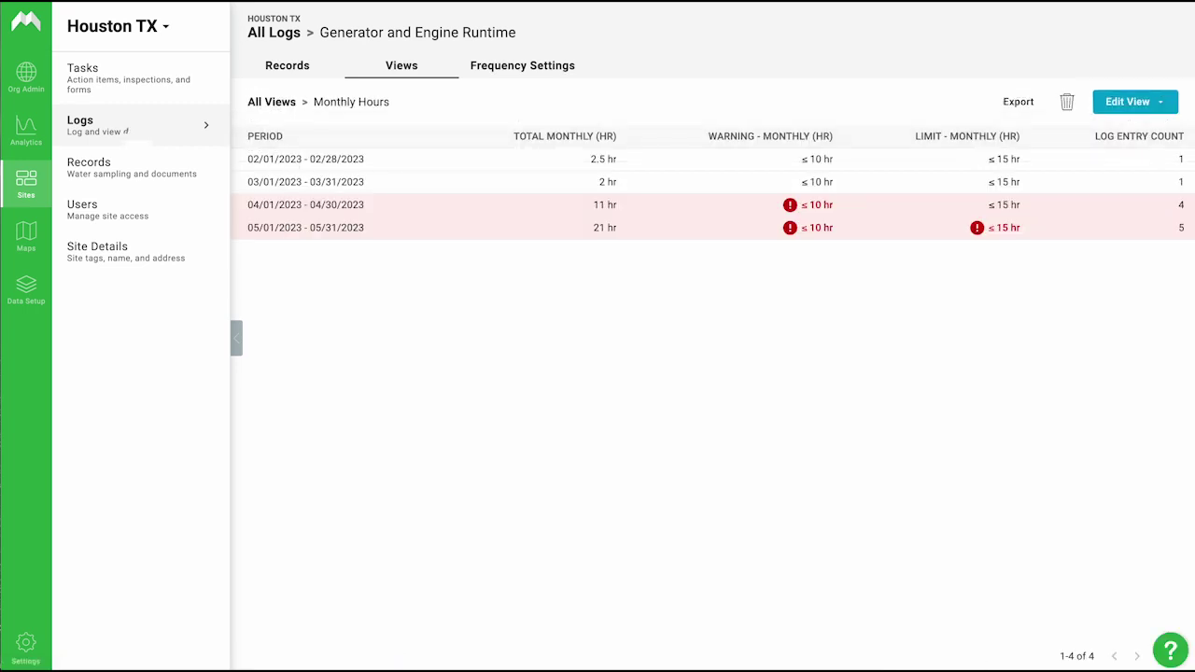
Step: Open the Throughput log's records and show the Add Log Data options
left_click(132, 127)
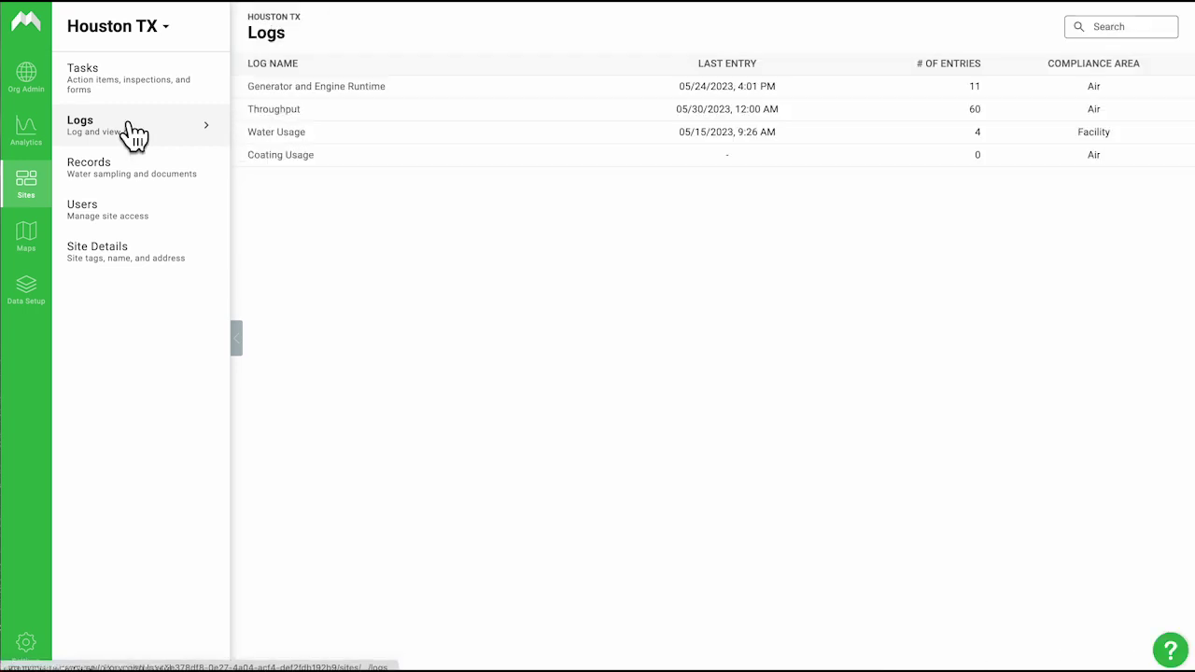
left_click(266, 112)
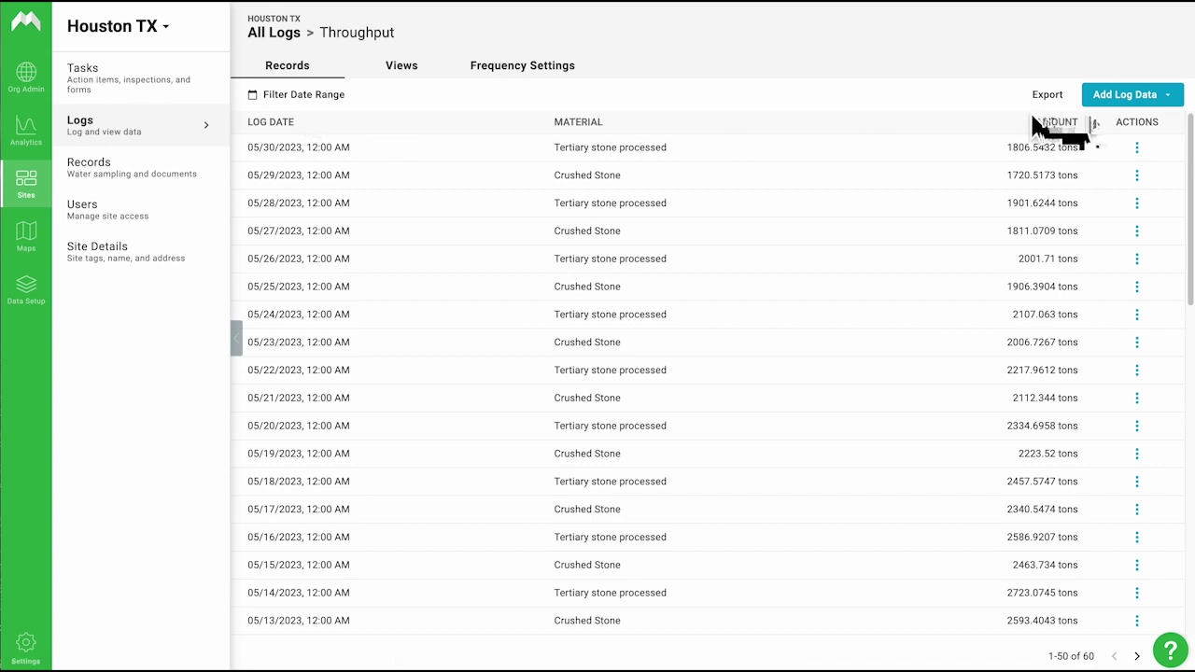
left_click(1113, 101)
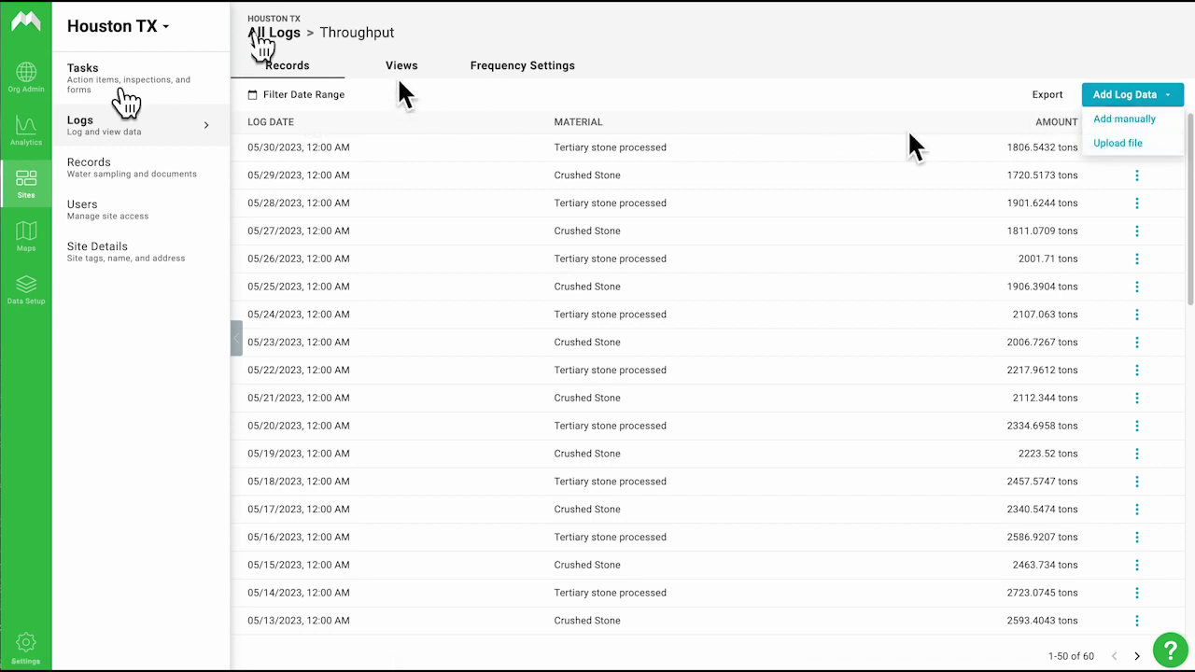
left_click(24, 291)
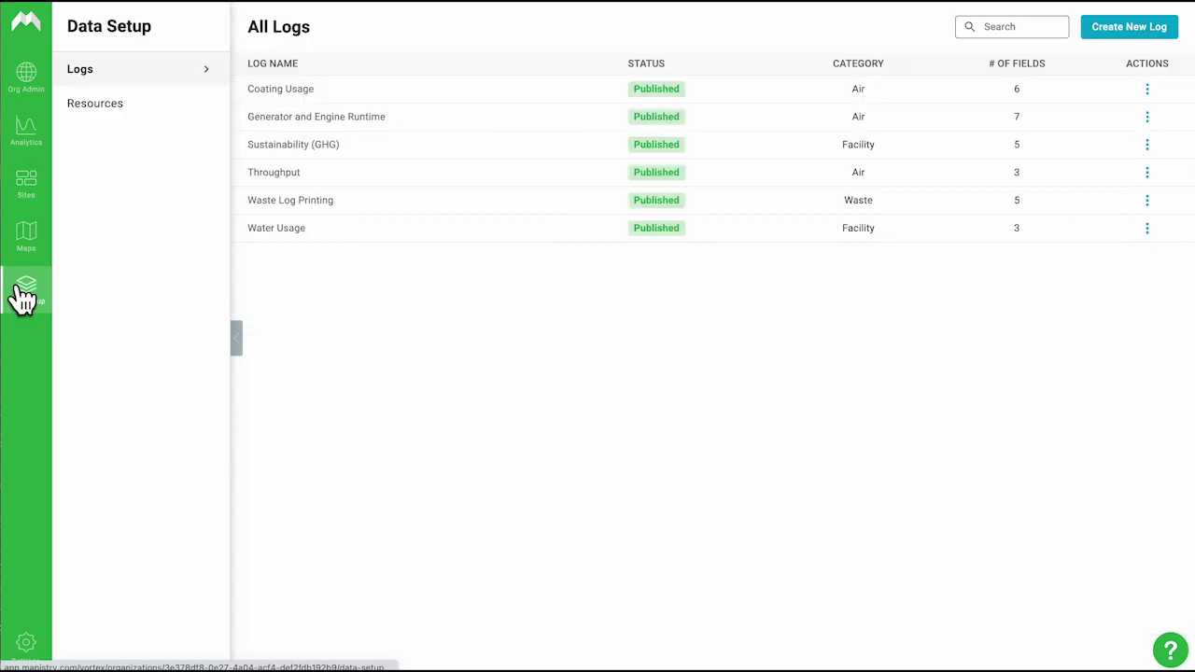
Step: Edit the Coating Usage log's VOC Emissions formula to output lbs, save, and close the editor
left_click(303, 96)
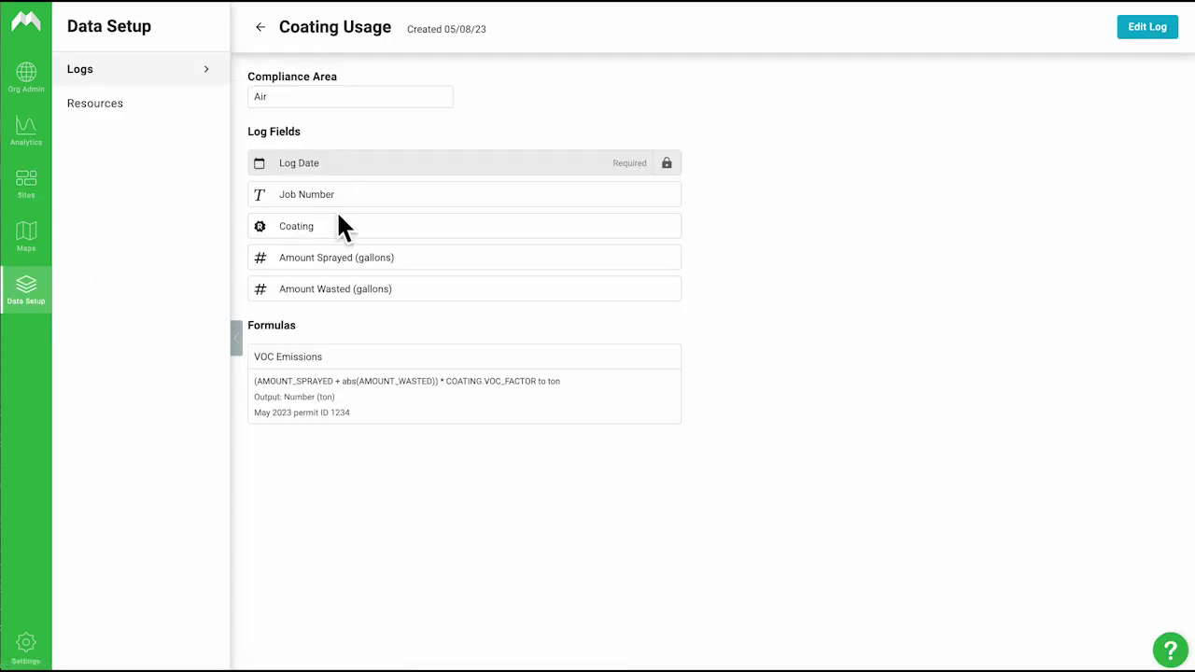
left_click(1147, 27)
left_click(422, 30)
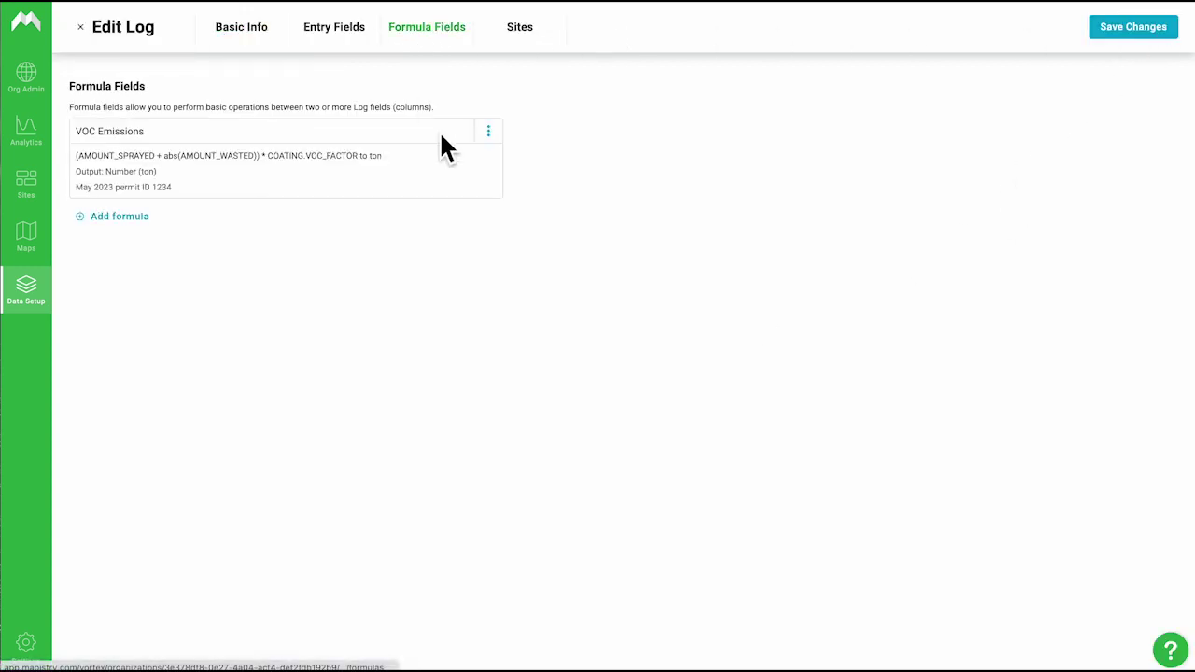
left_click(488, 131)
left_click(495, 153)
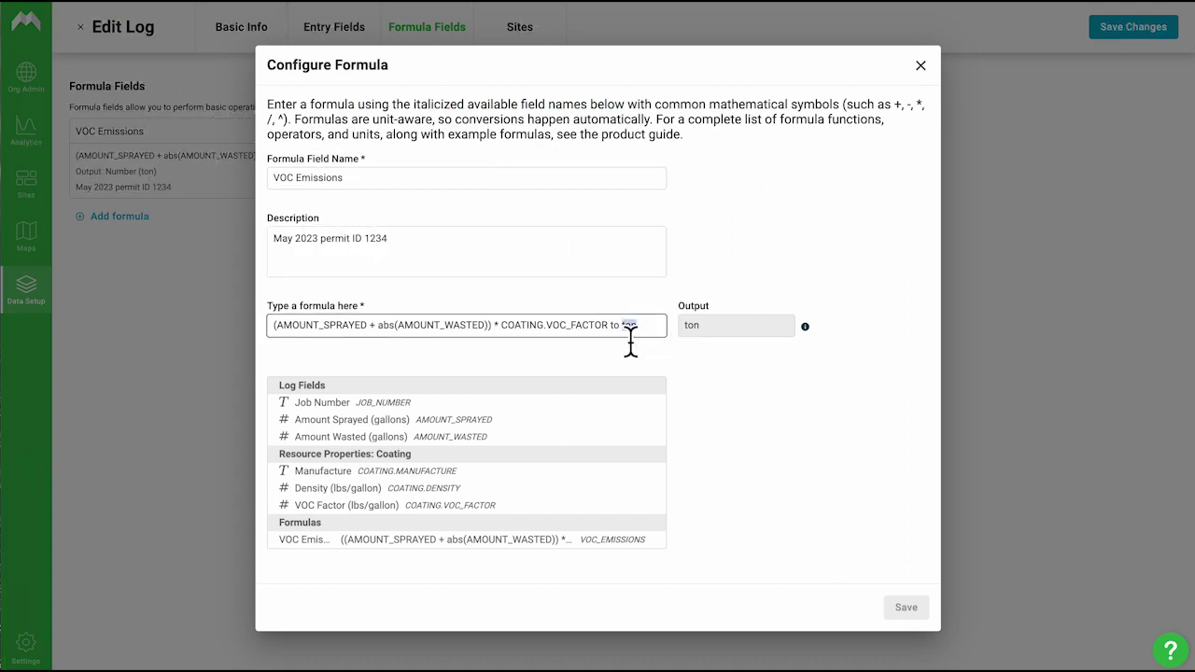
type("lbs")
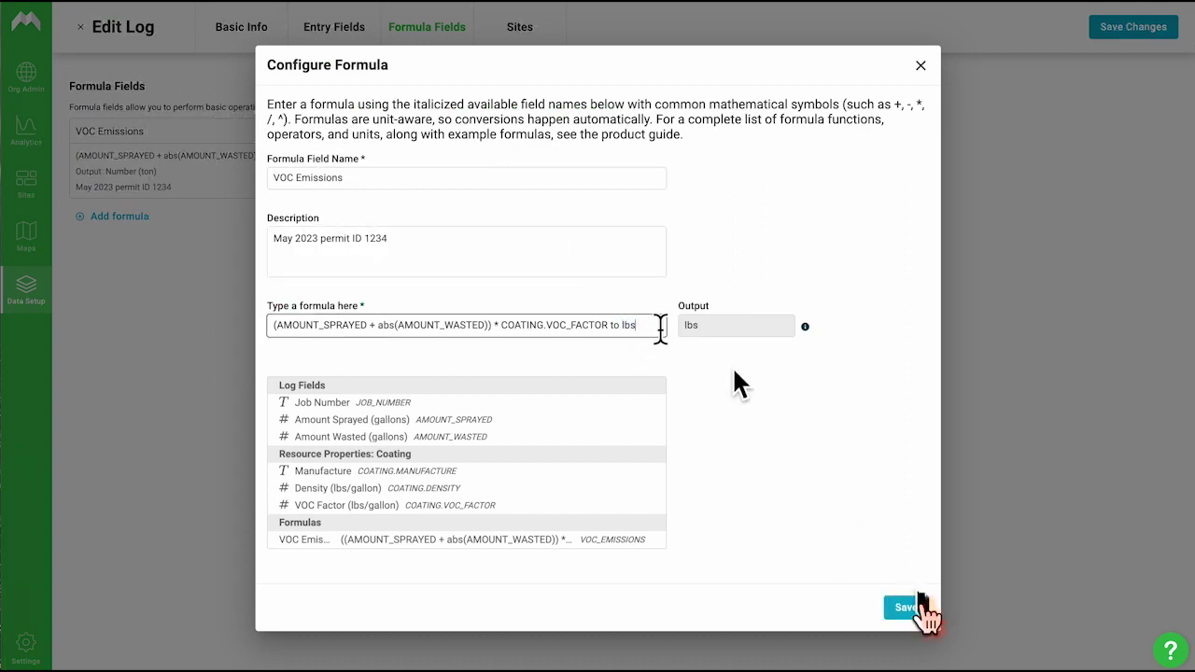
left_click(901, 608)
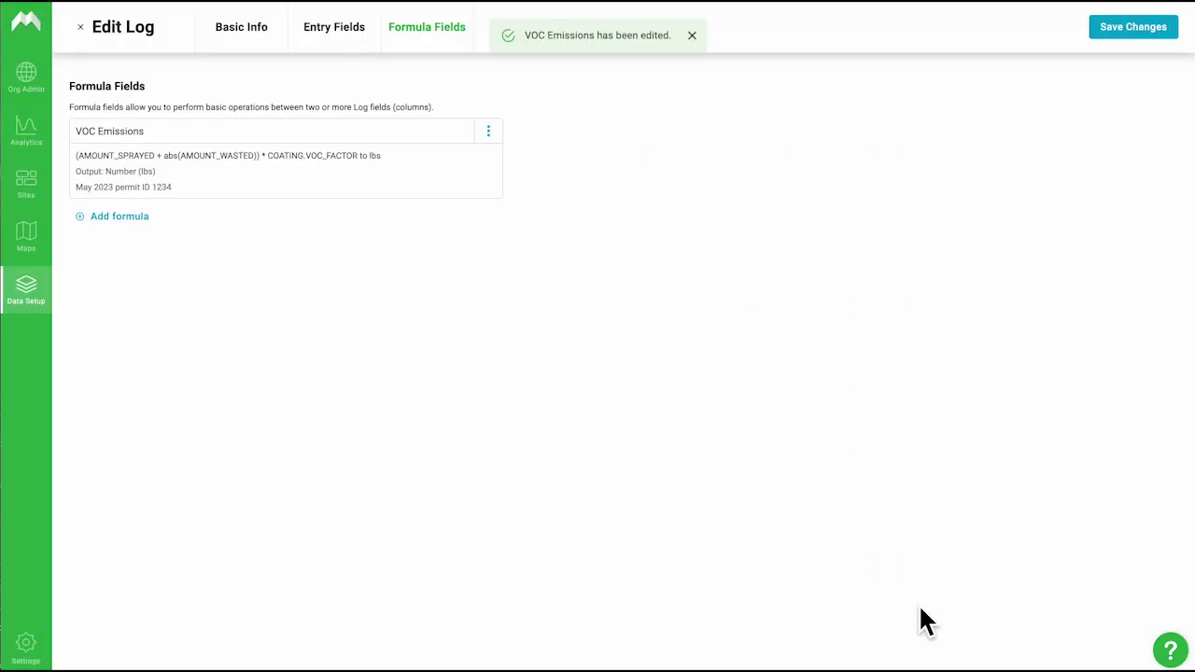
left_click(80, 26)
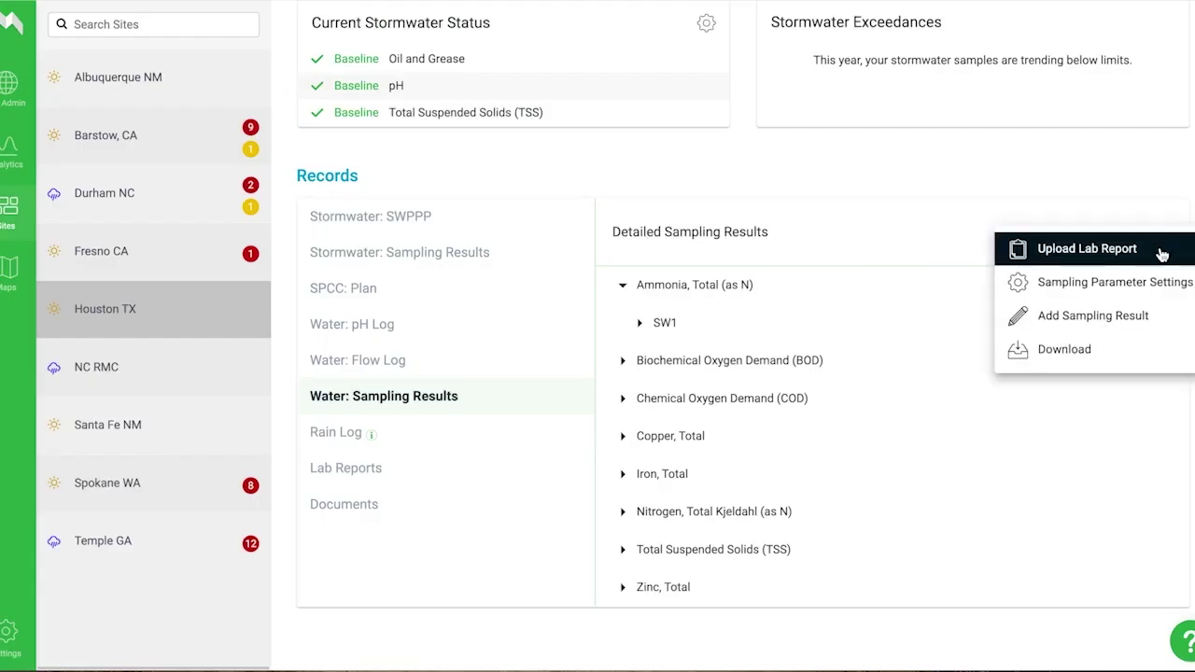
left_click(1163, 302)
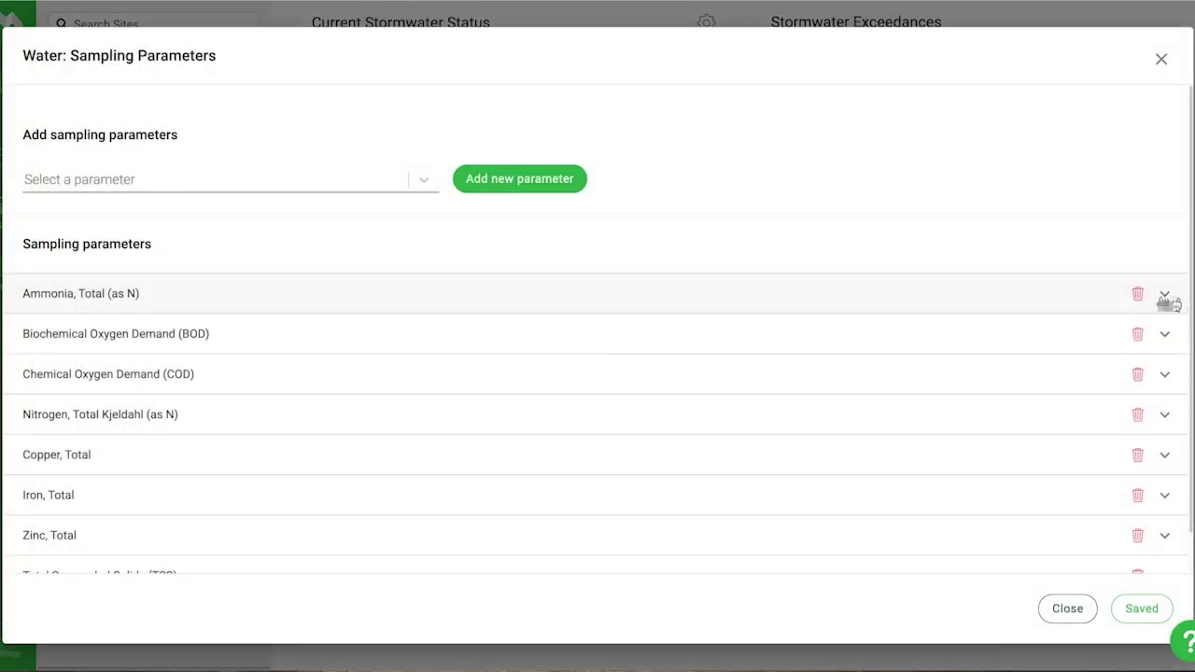
left_click(1165, 297)
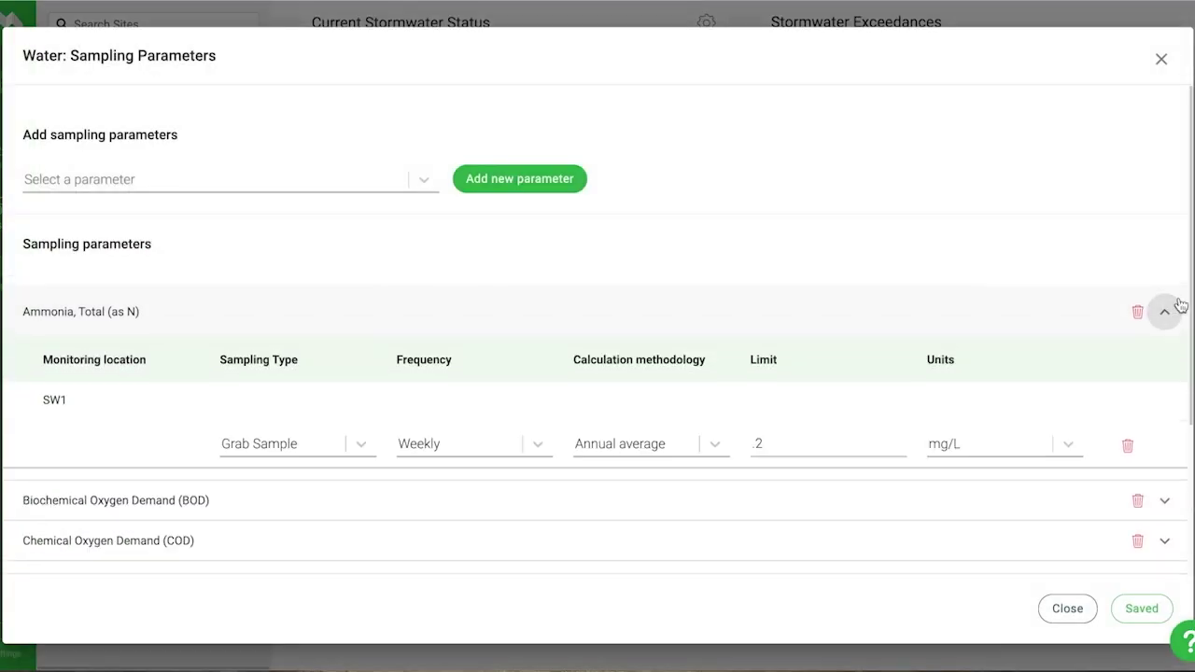
left_click(717, 451)
scroll(644, 579, "down", 2)
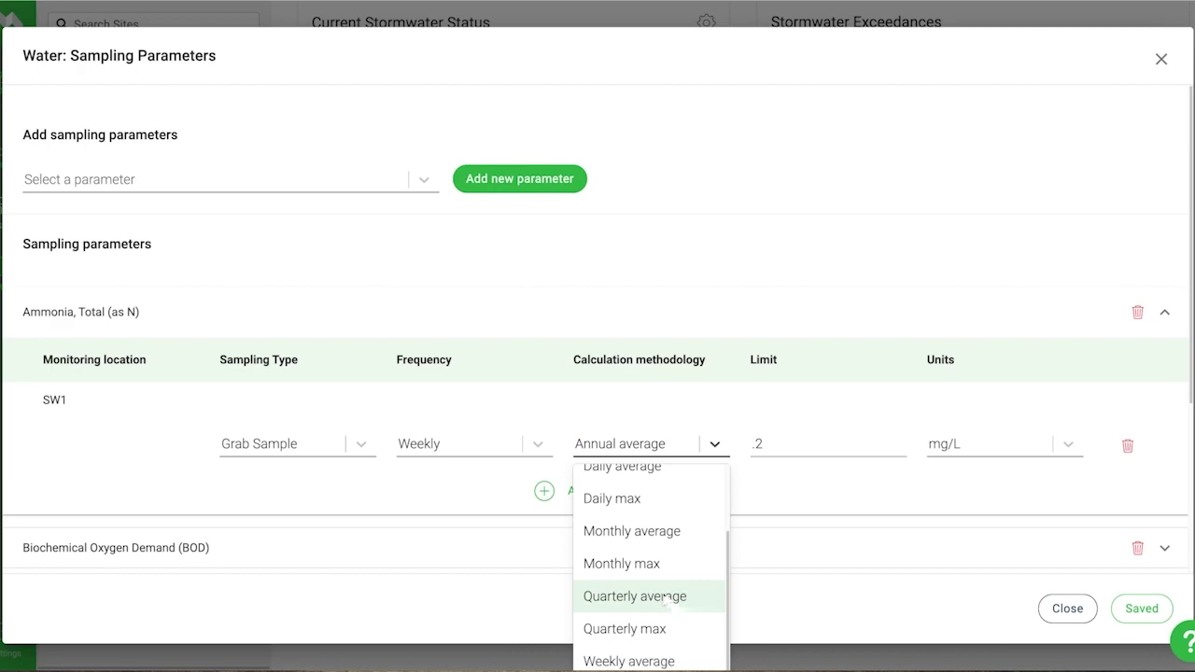
left_click(537, 449)
scroll(514, 547, "down", 3)
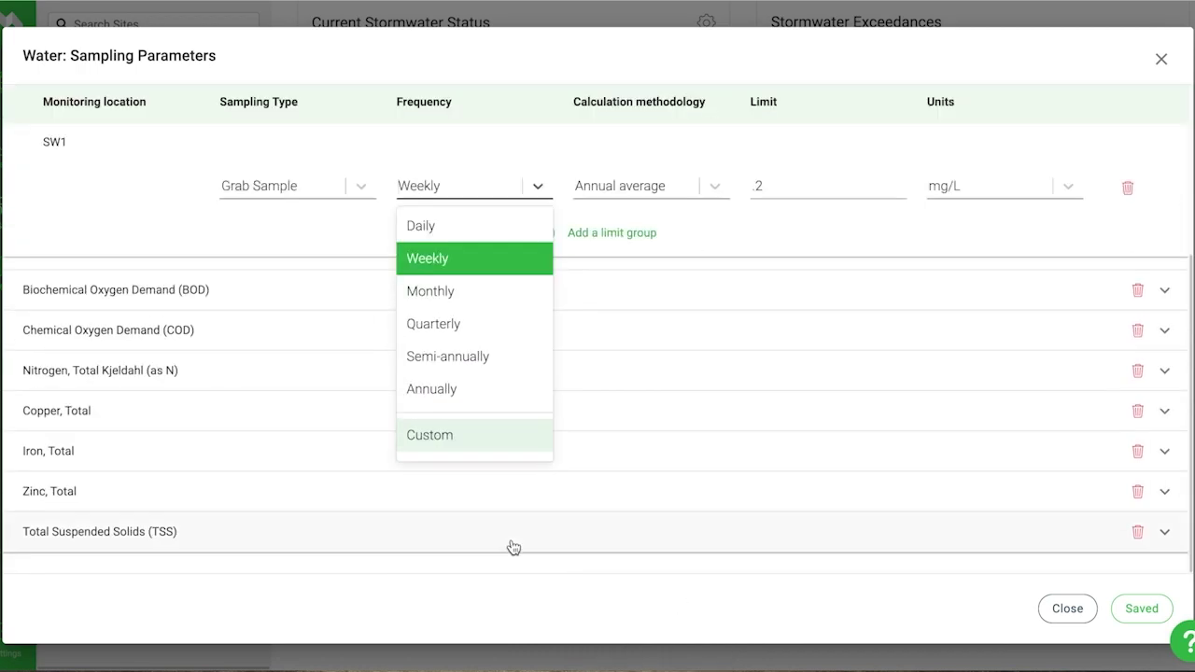
left_click(1066, 608)
left_click(1157, 235)
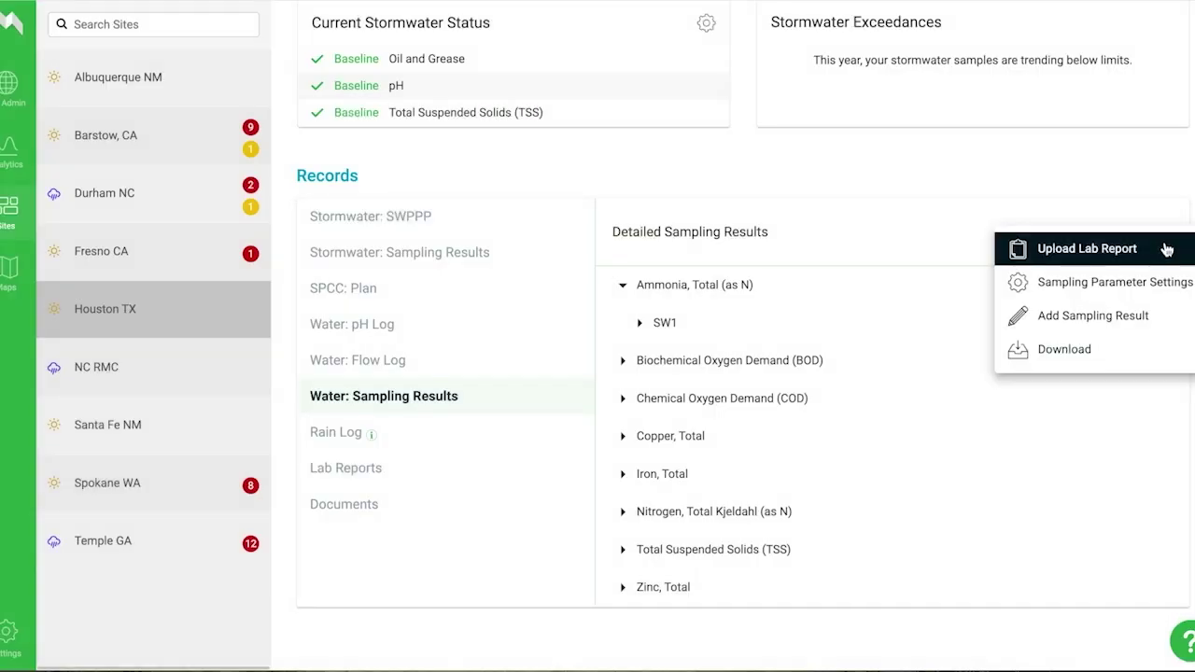
left_click(1154, 252)
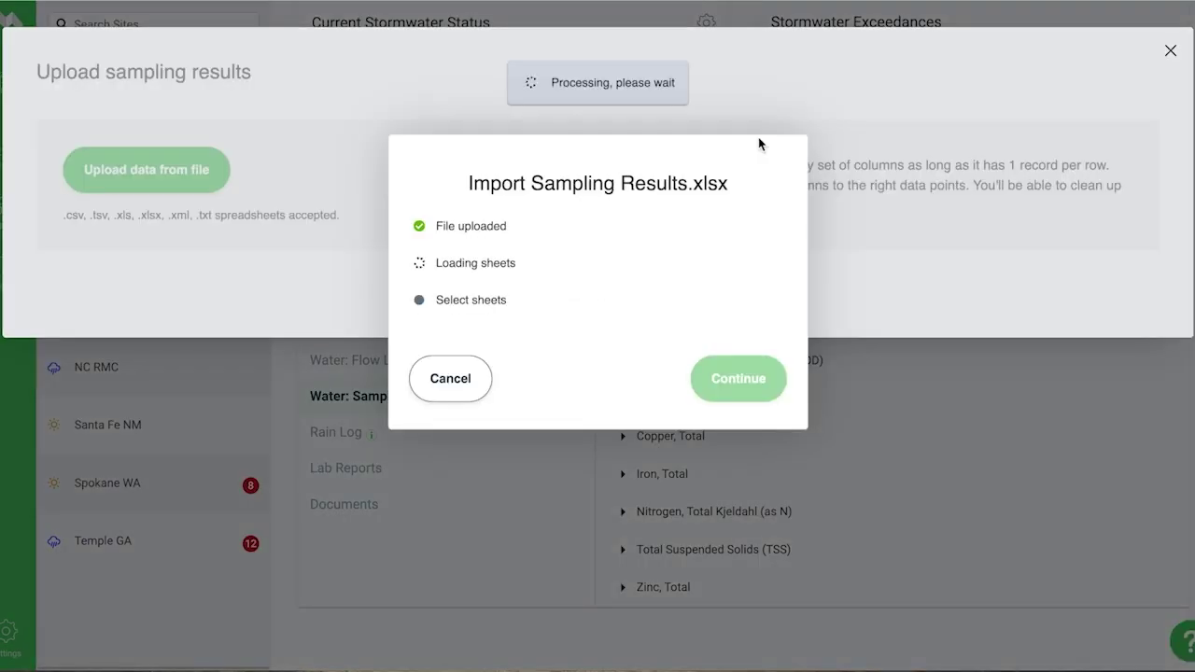
Step: Import Sampling Results.xlsx, review the matched rows, and confirm the submission
left_click(744, 412)
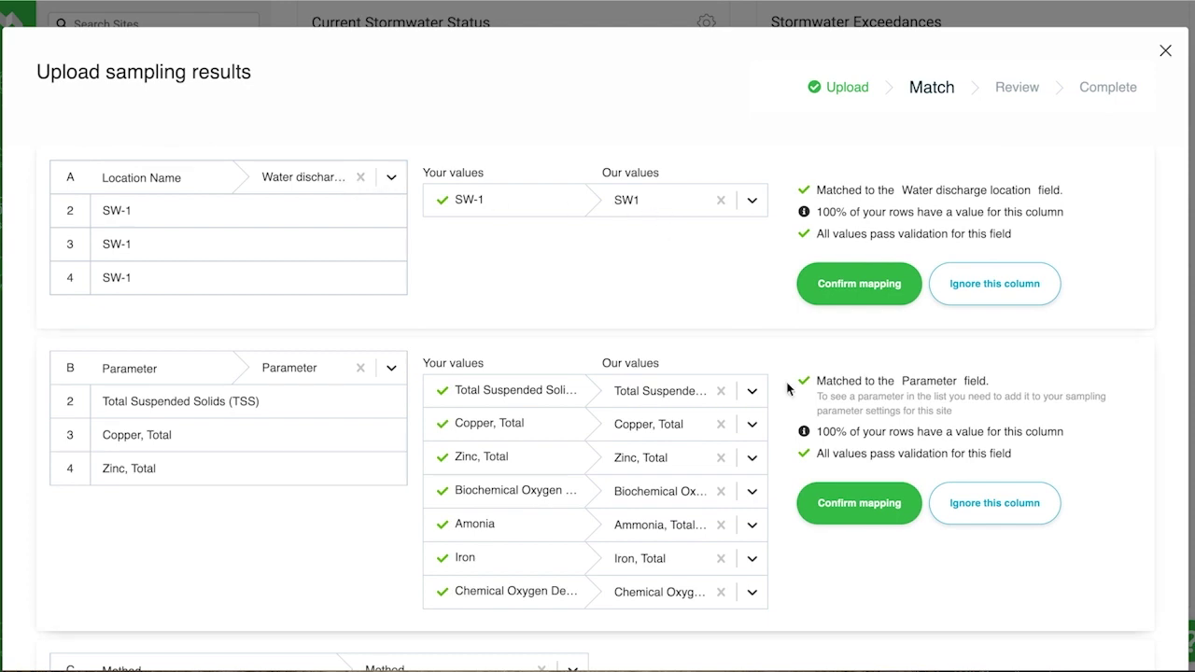
scroll(787, 387, "down", 20)
left_click(1125, 612)
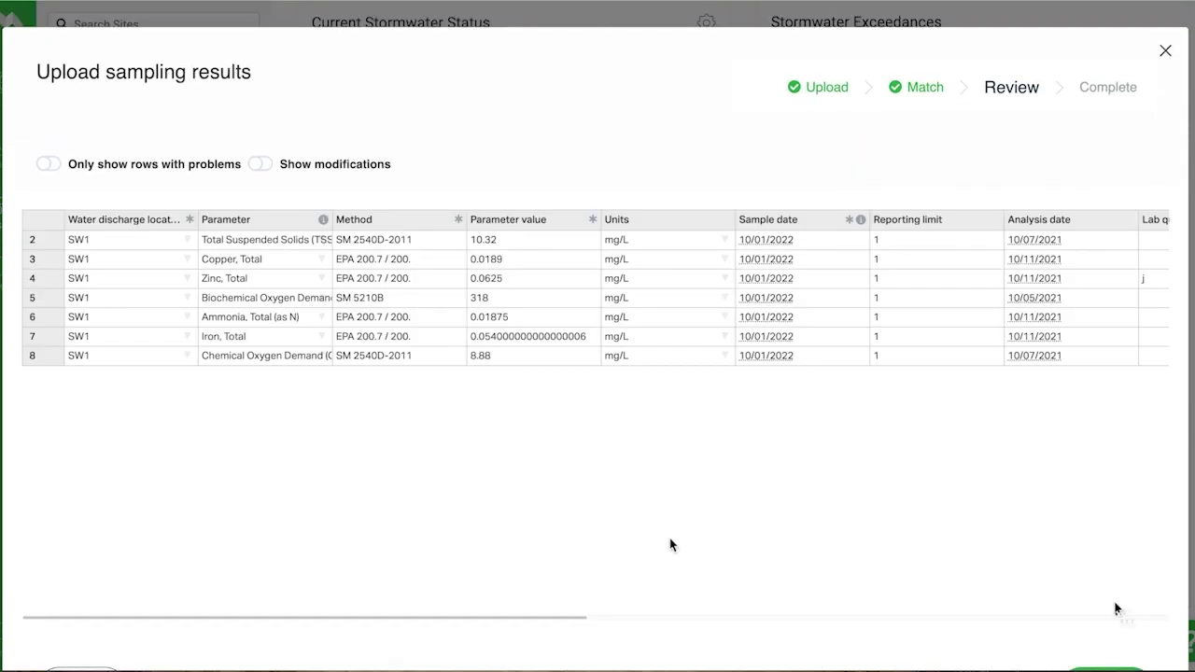
scroll(1116, 609, "down", 2)
left_click(1088, 593)
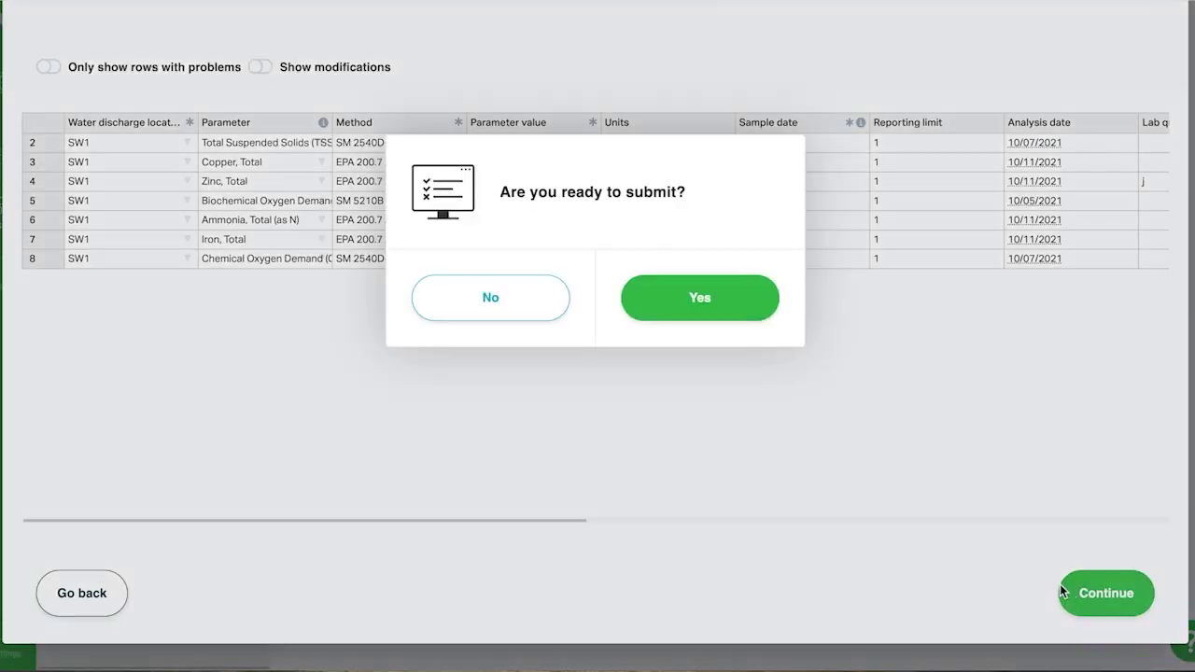
left_click(697, 318)
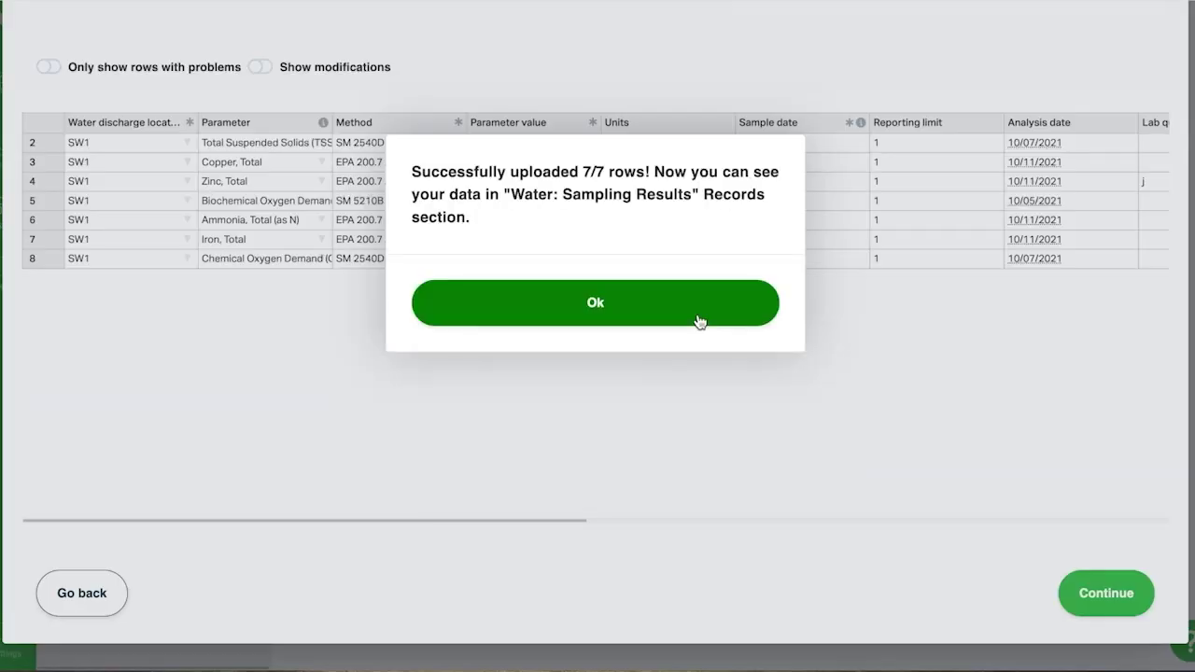
left_click(700, 322)
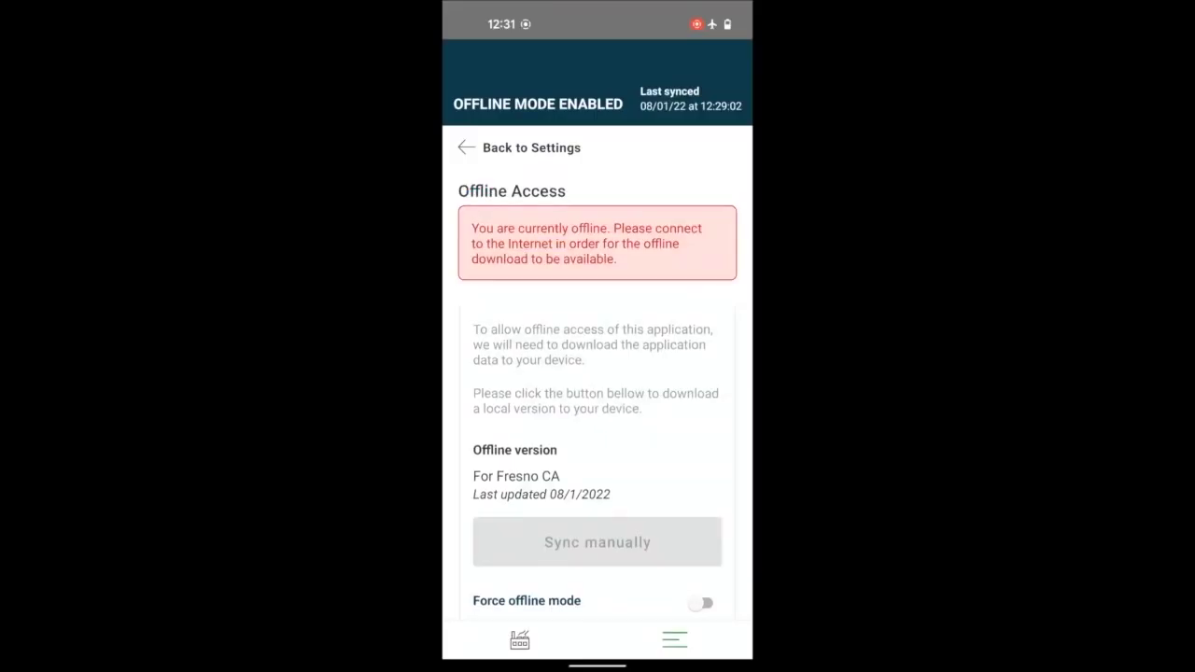
scroll(598, 374, "down", 5)
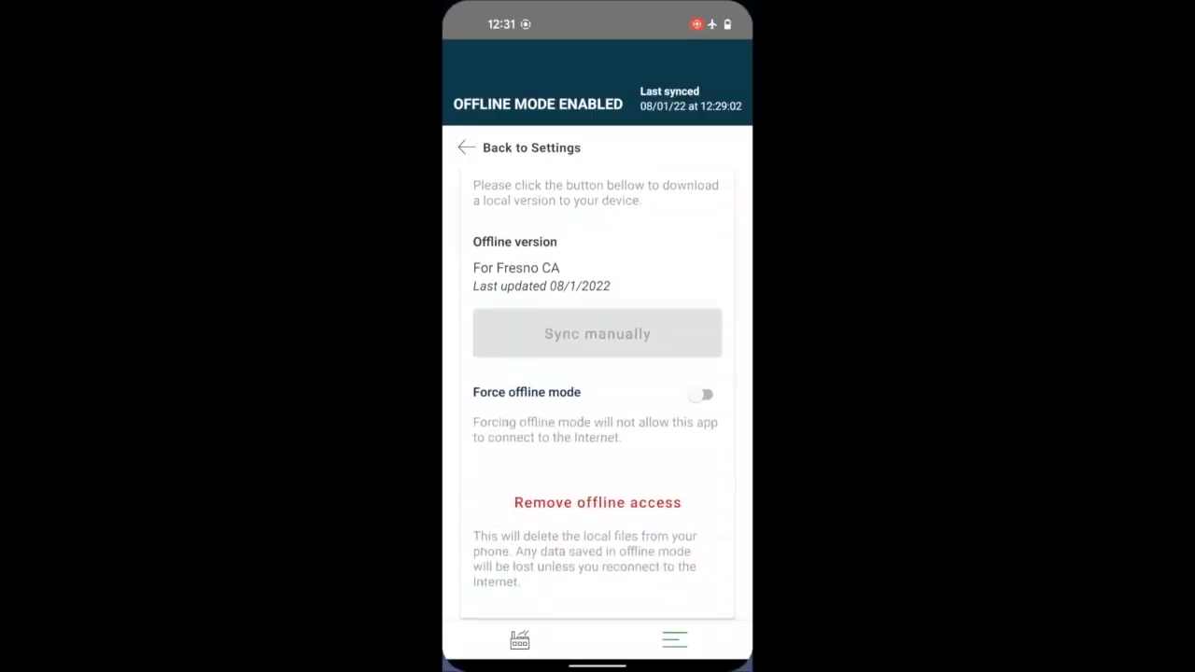
Step: Open the August monthly inspection for the Fresno CA site in the mobile app
left_click(519, 639)
left_click(523, 336)
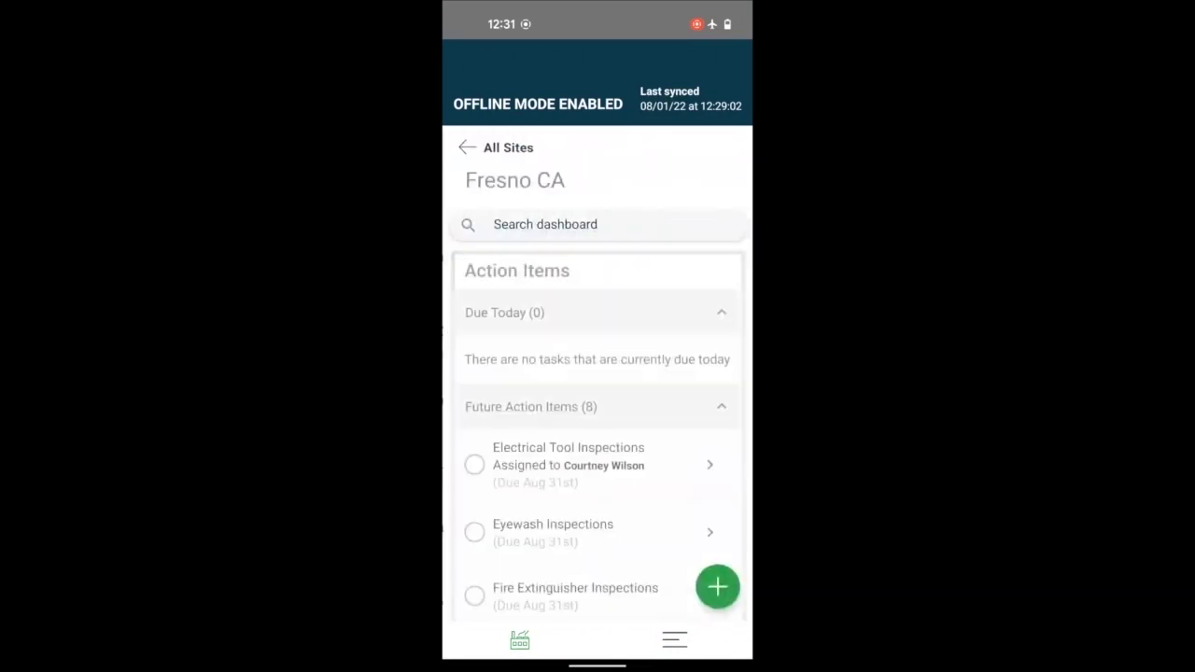
scroll(598, 401, "down", 5)
scroll(598, 401, "down", 5)
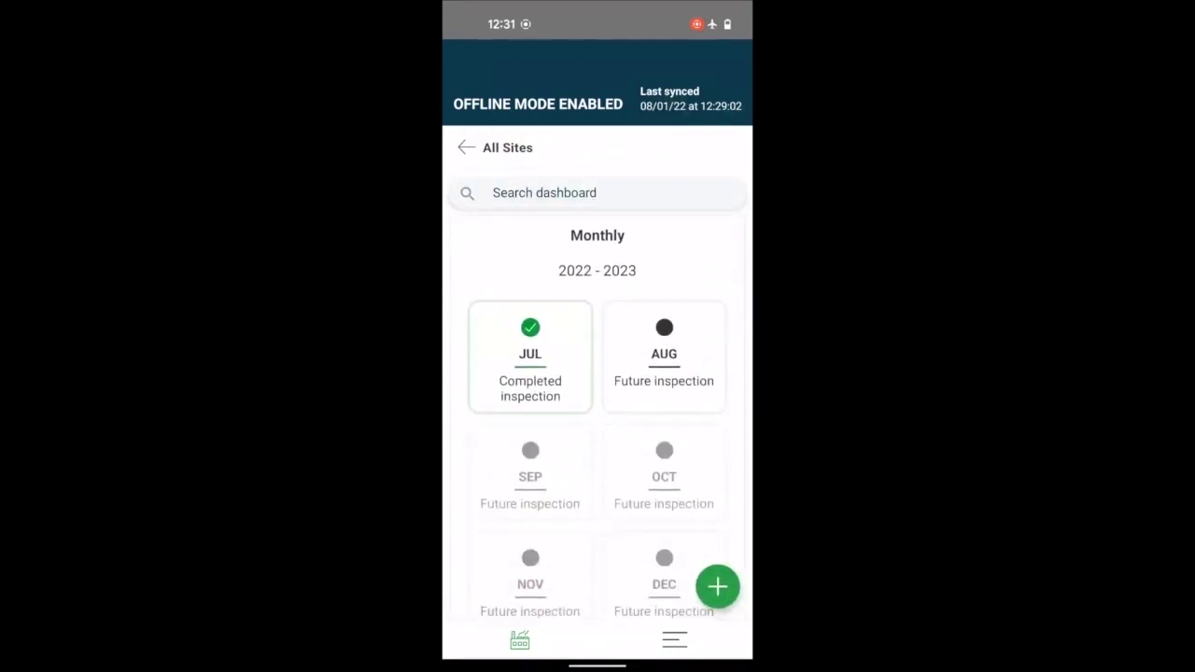
left_click(664, 357)
Step: Check Inspection Info, then open the Concrete Swales BMP under Best Management Practices
left_click(538, 280)
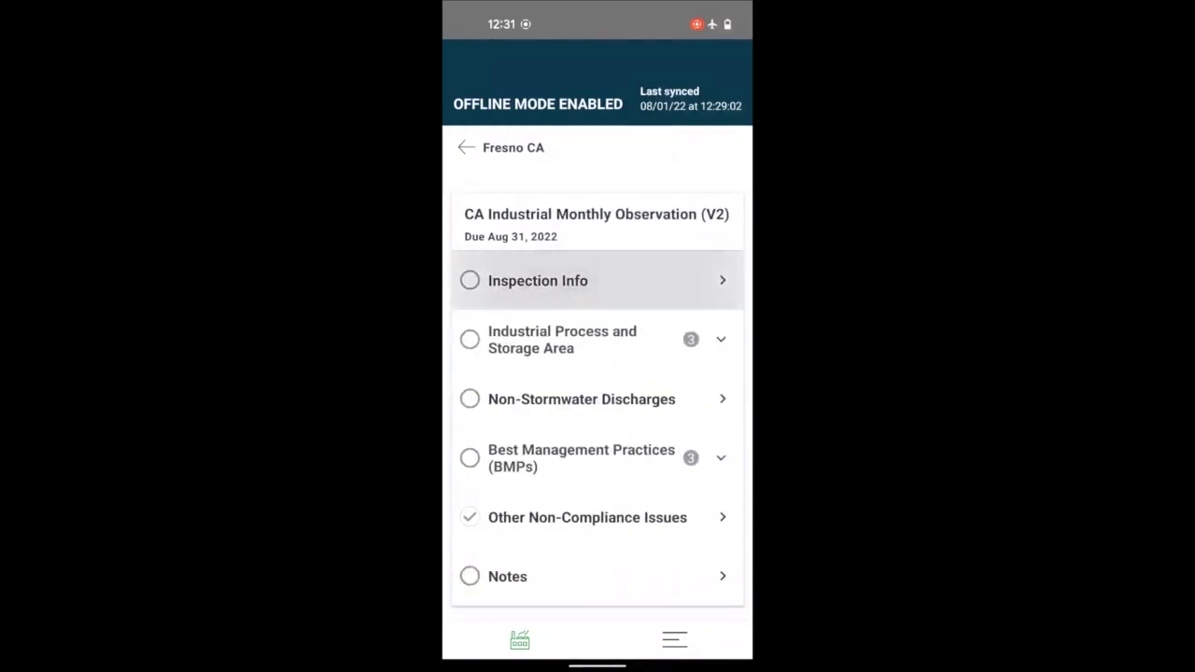
scroll(597, 392, "down", 5)
left_click(466, 147)
scroll(597, 392, "down", 2)
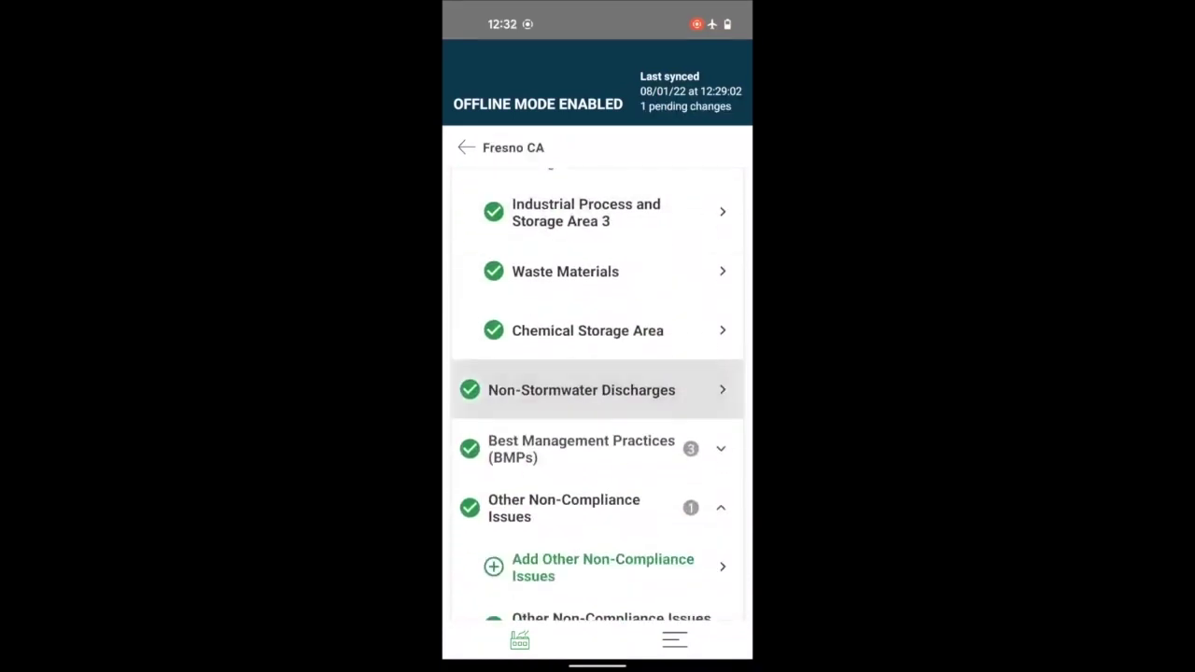
left_click(579, 455)
scroll(598, 392, "down", 3)
left_click(691, 393)
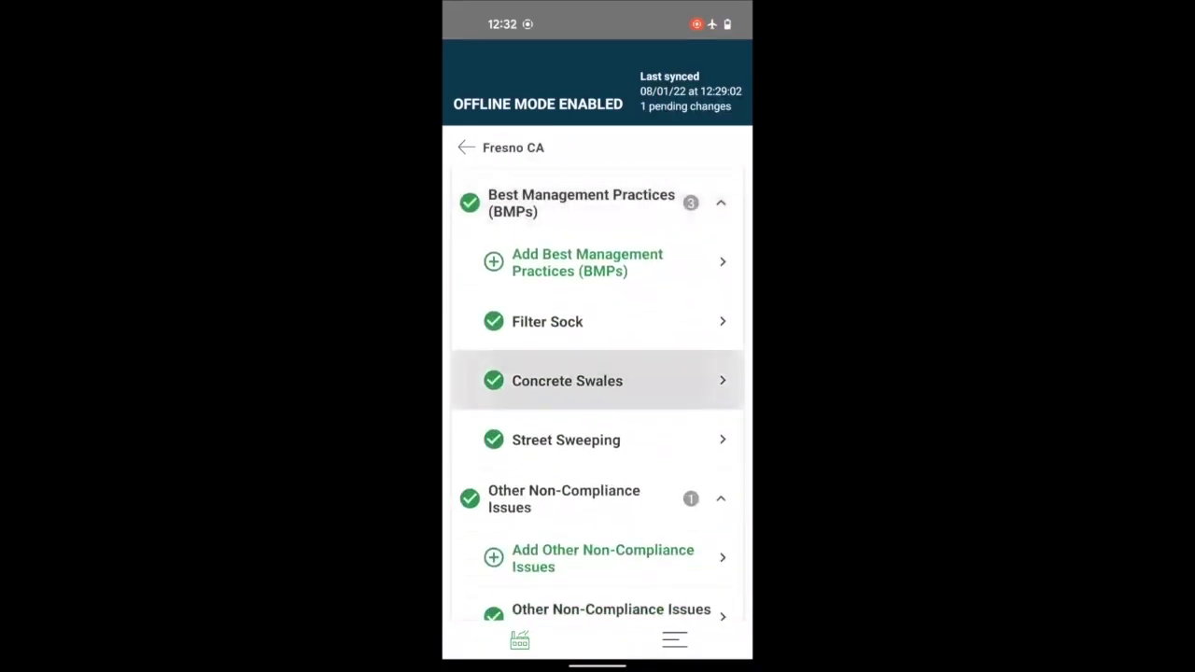
scroll(597, 392, "down", 2)
scroll(597, 392, "down", 3)
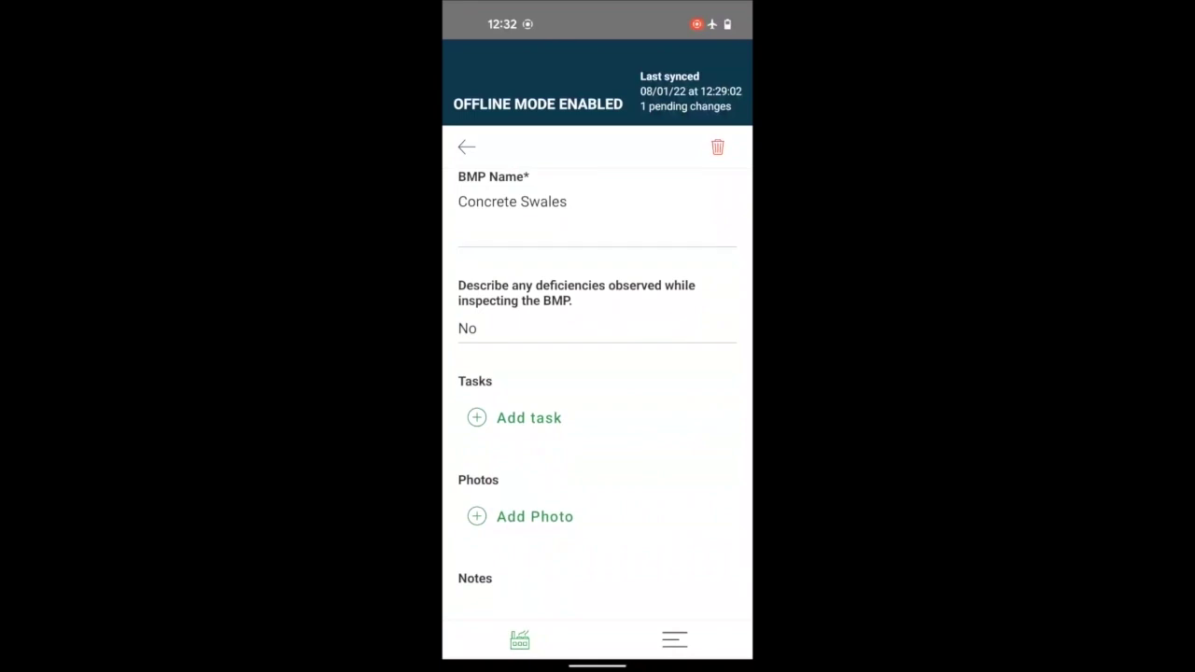
scroll(598, 392, "up", 2)
Step: Add a Concrete Swales task with a title, a team-member assignee and an 08/05/22 due date
left_click(528, 541)
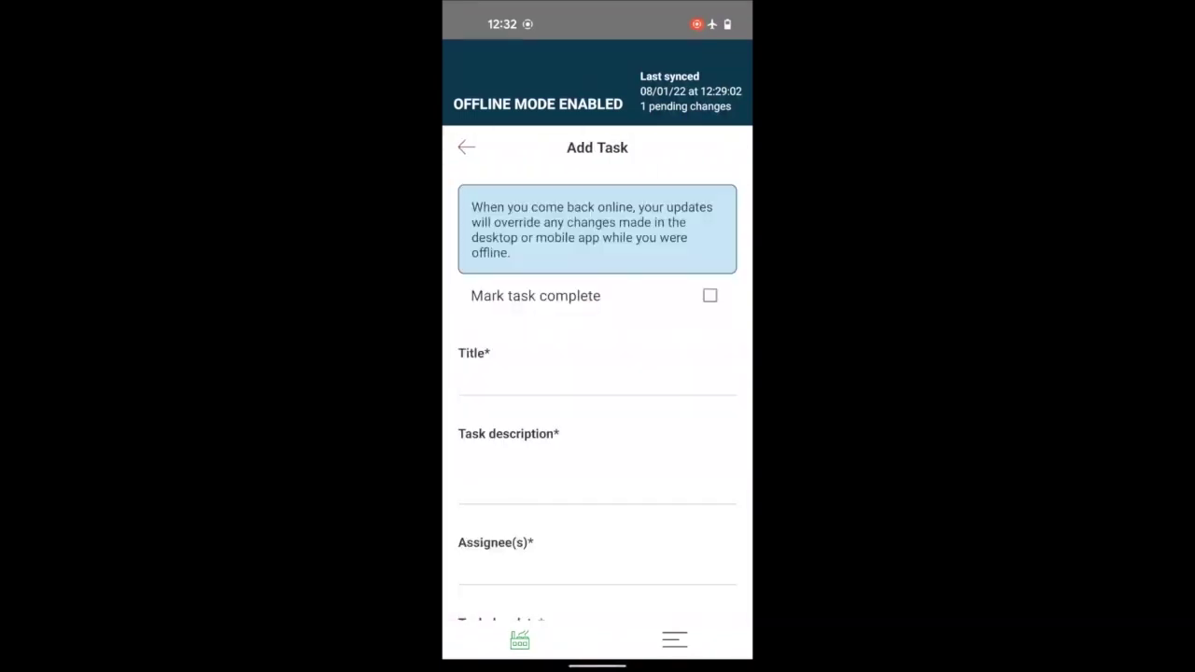
left_click(597, 383)
type("Cl")
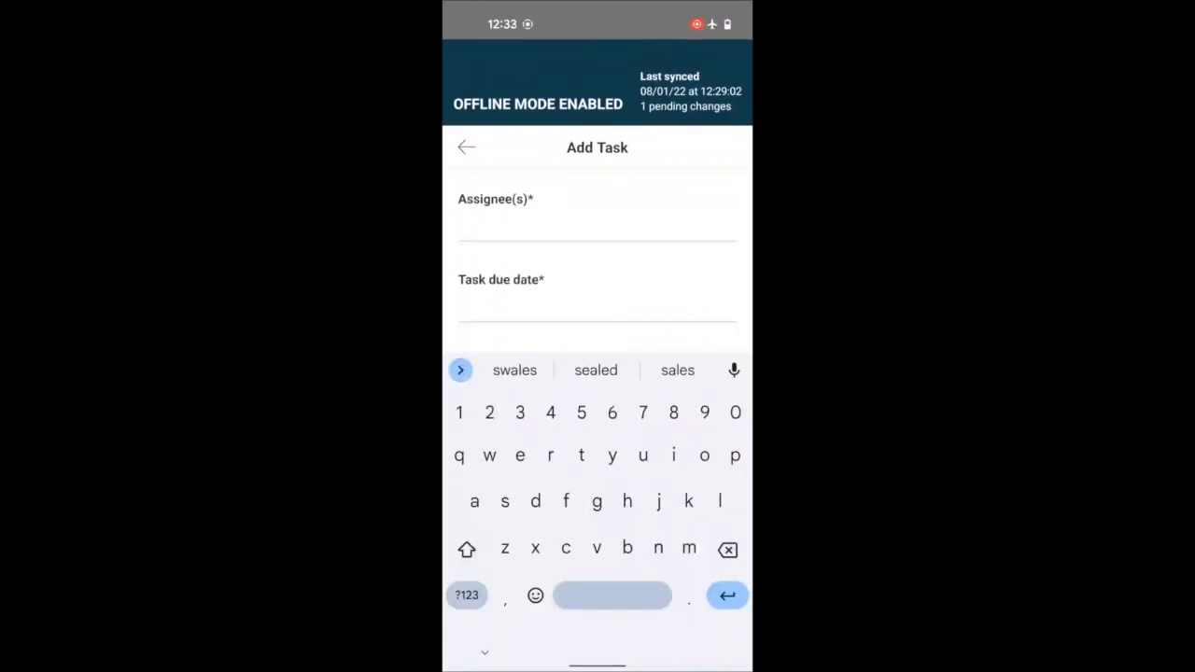
left_click(584, 221)
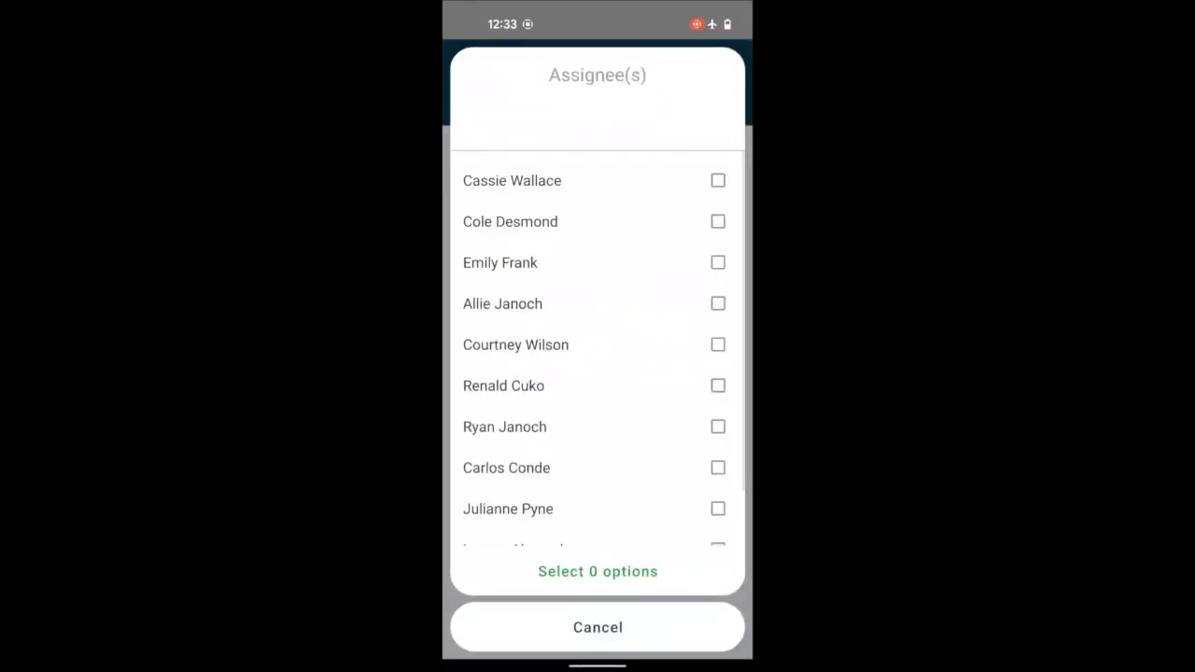
left_click(653, 442)
left_click(597, 587)
left_click(597, 298)
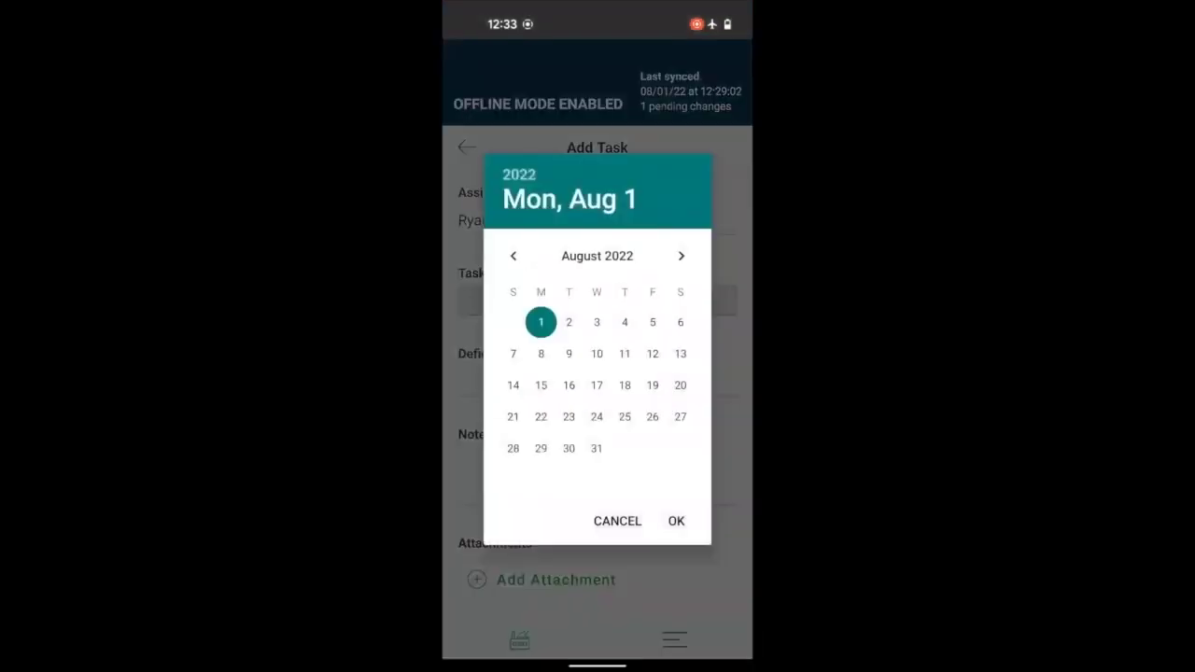
left_click(653, 322)
left_click(676, 521)
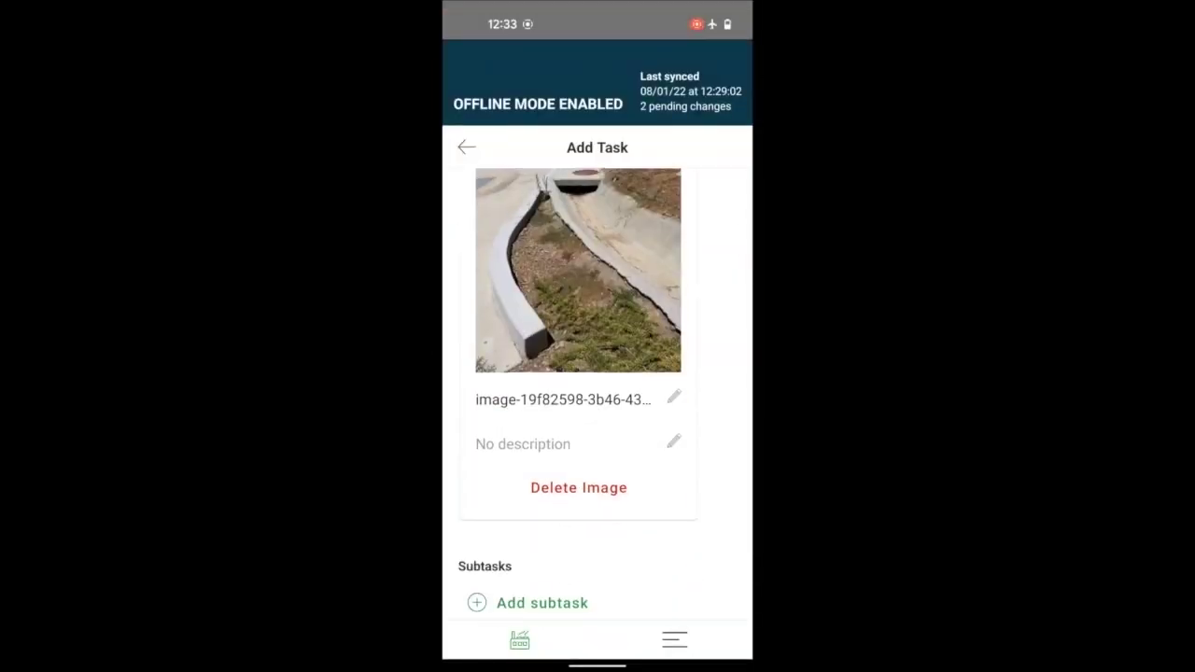
scroll(598, 392, "down", 2)
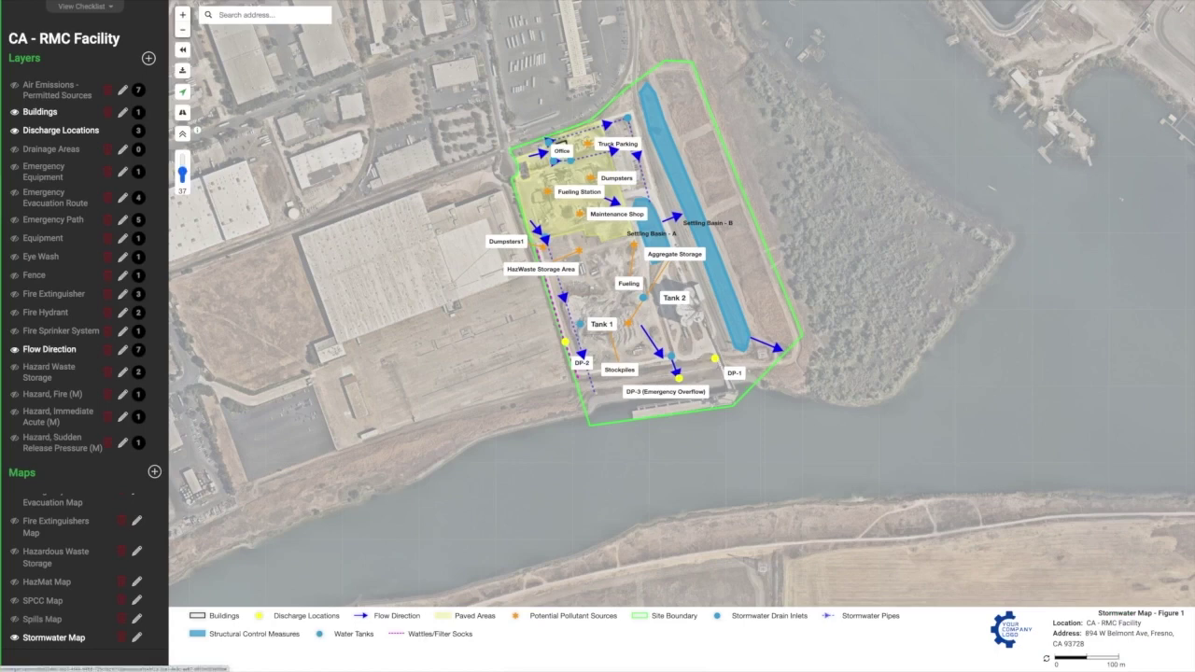
Step: Place a Potential Pollutant Sources marker labelled 'Alternate Equipment Parking' and save it
left_click(1189, 87)
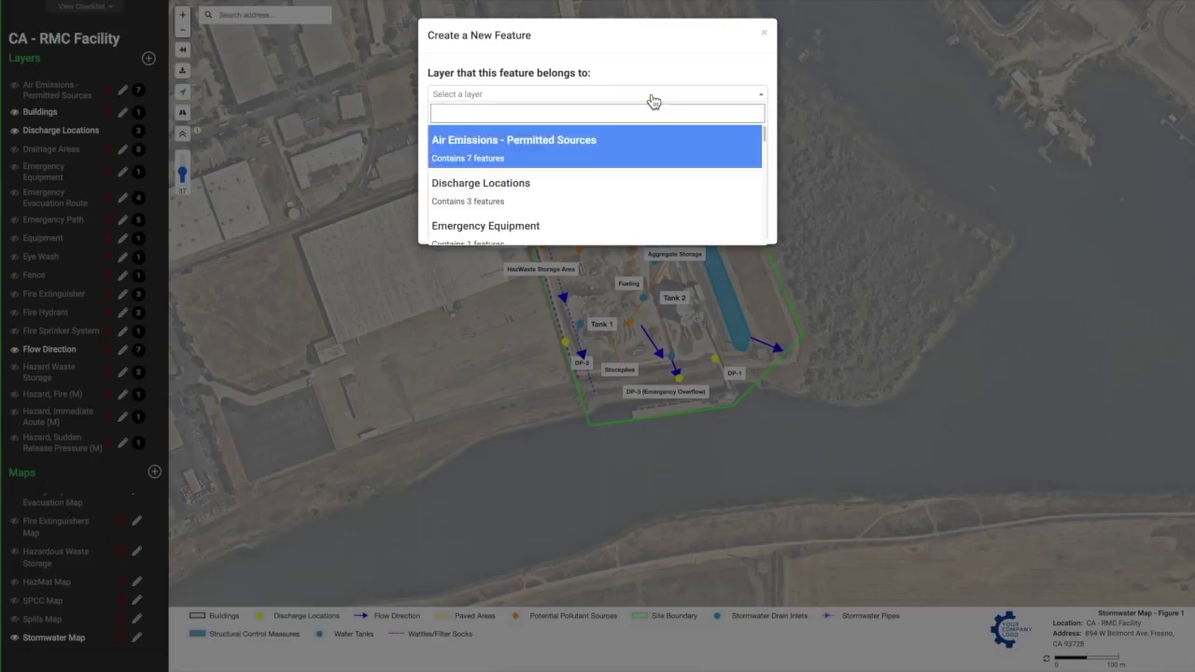
type("pot")
left_click(659, 141)
double_click(651, 140)
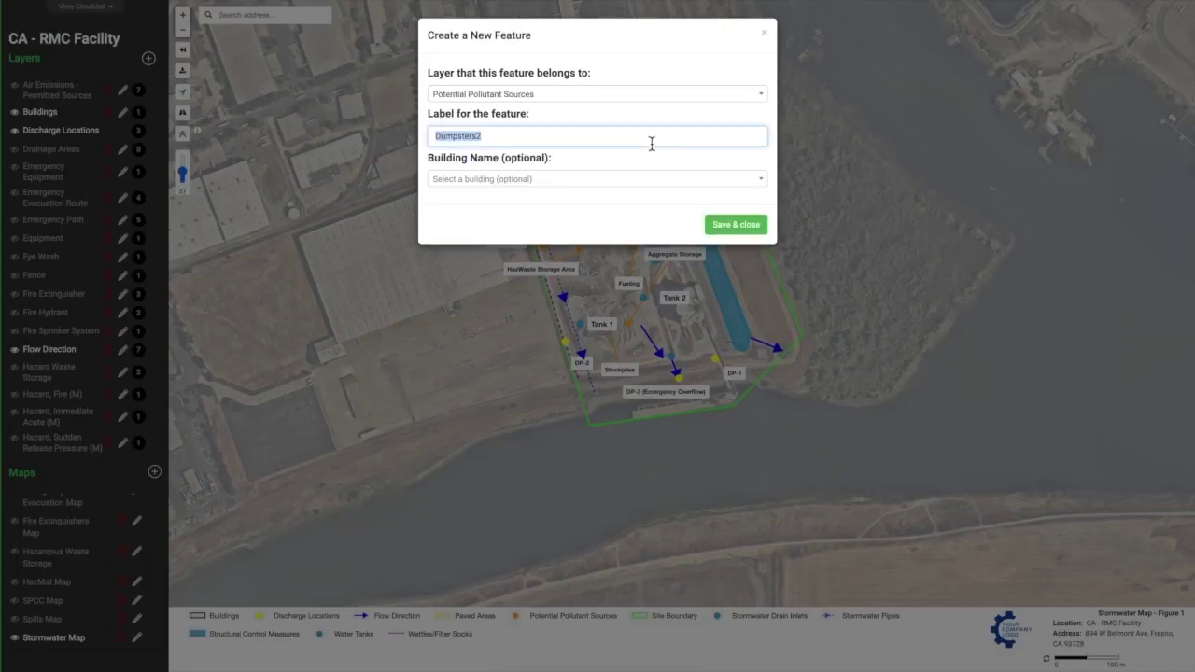
type("Alternate Equipment Parking")
left_click(751, 226)
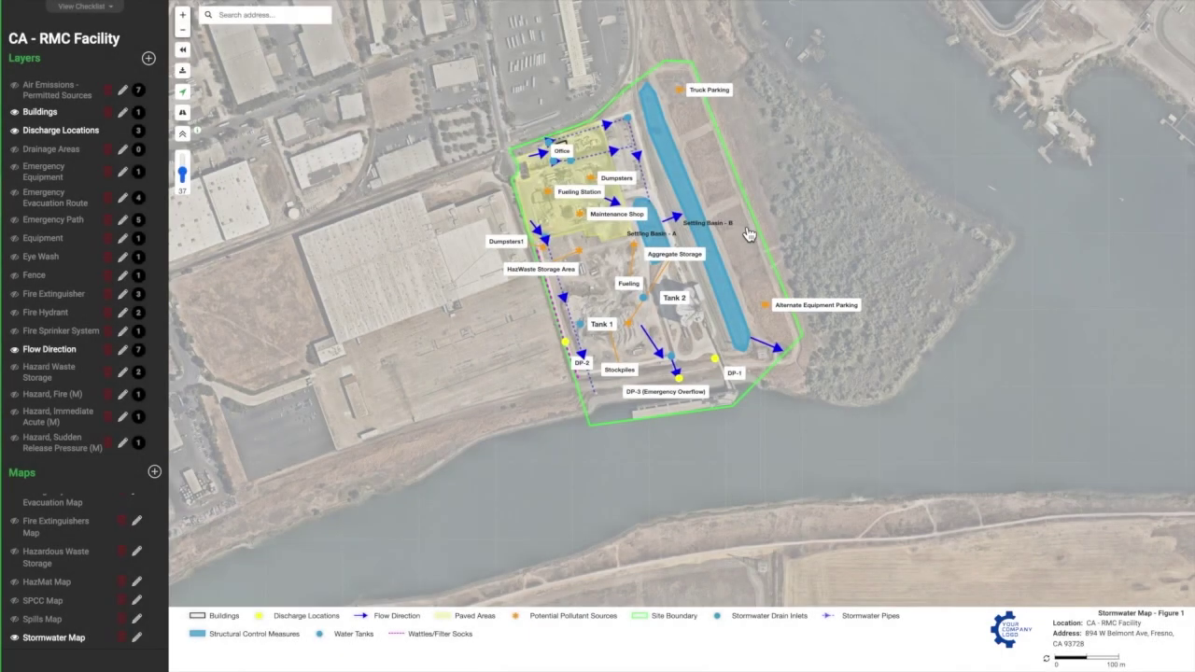
Step: Restyle the Discharge Locations layer from DP-1 so its feature colour is blue, and save
left_click(717, 363)
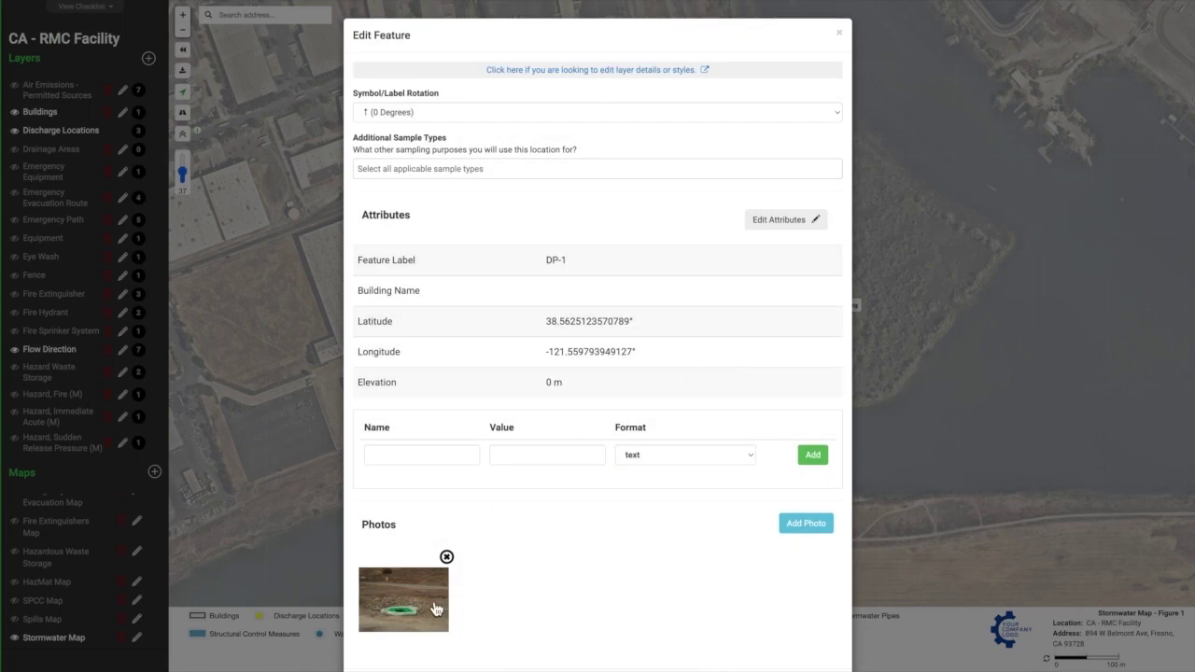
left_click(642, 73)
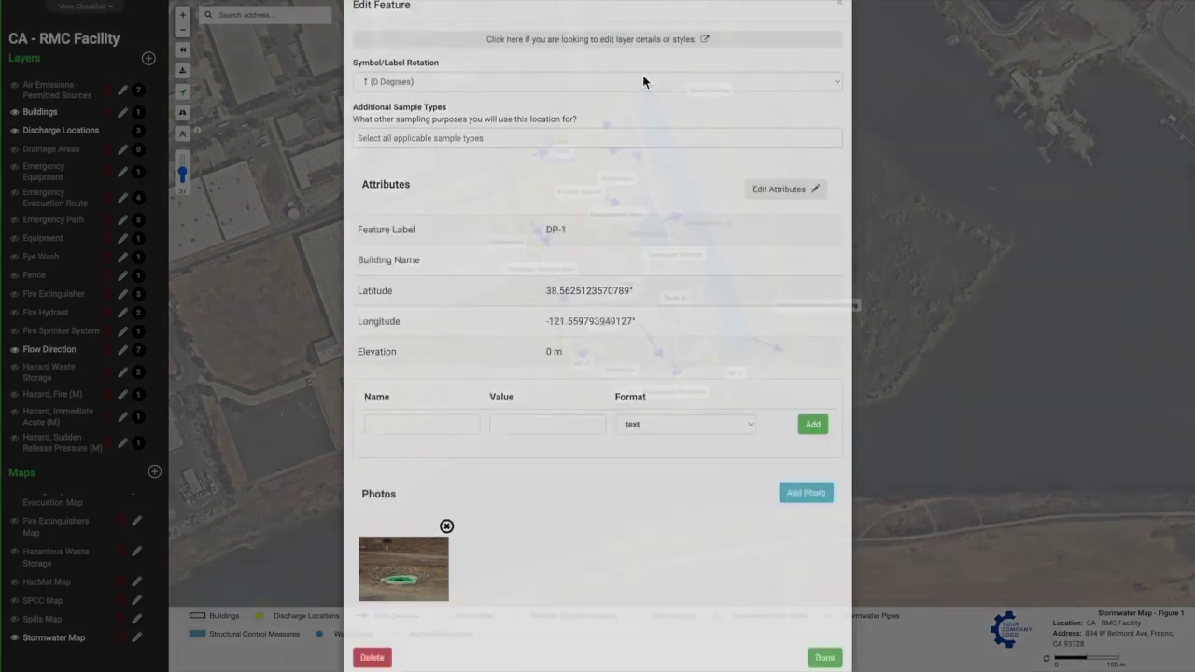
left_click(505, 86)
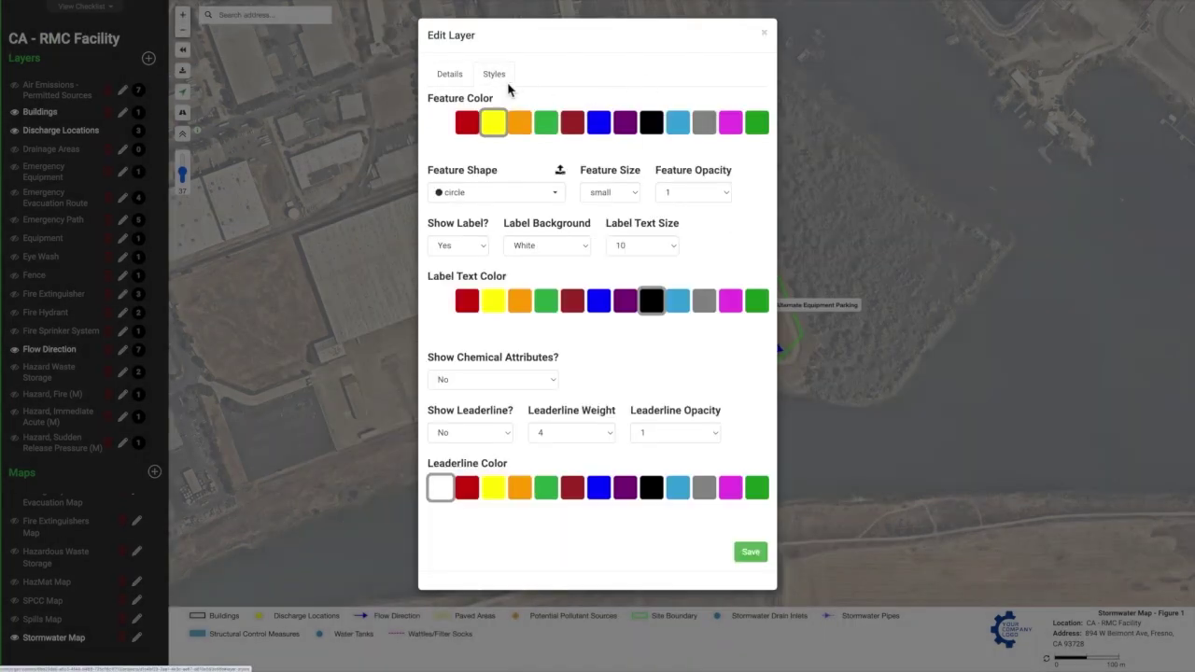
left_click(603, 132)
left_click(749, 552)
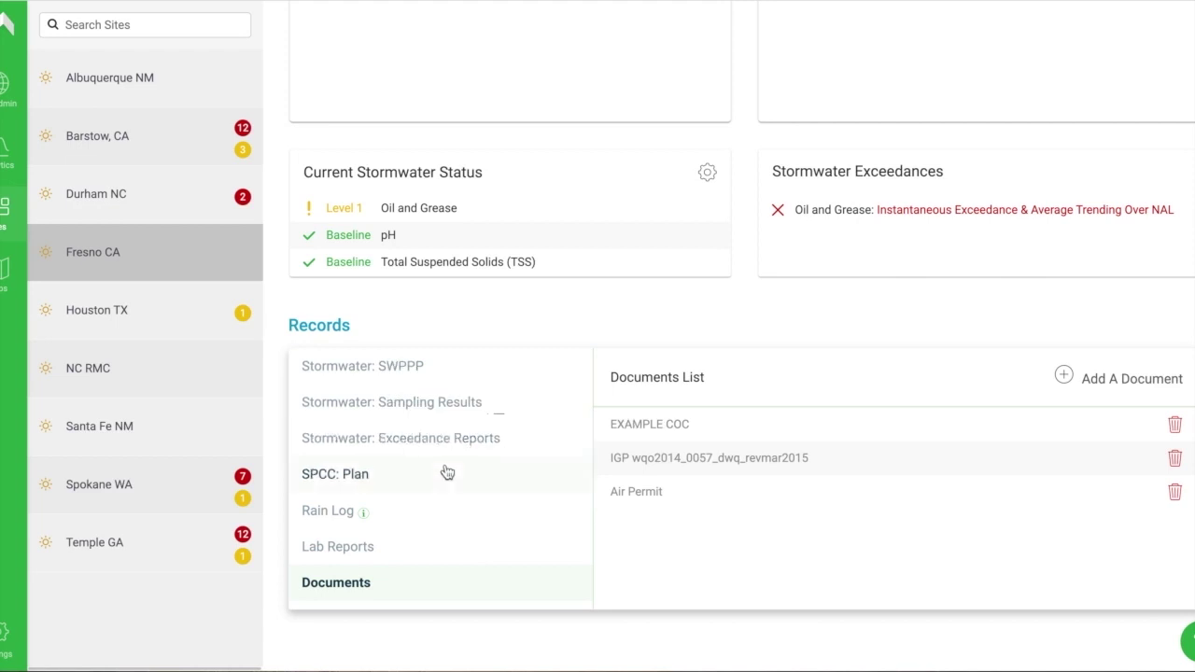
Step: Browse SPCC Plan, Rain Log and Lab Reports, then download the IGP wqo2014_0057_dwq_revmar2015 document
left_click(447, 472)
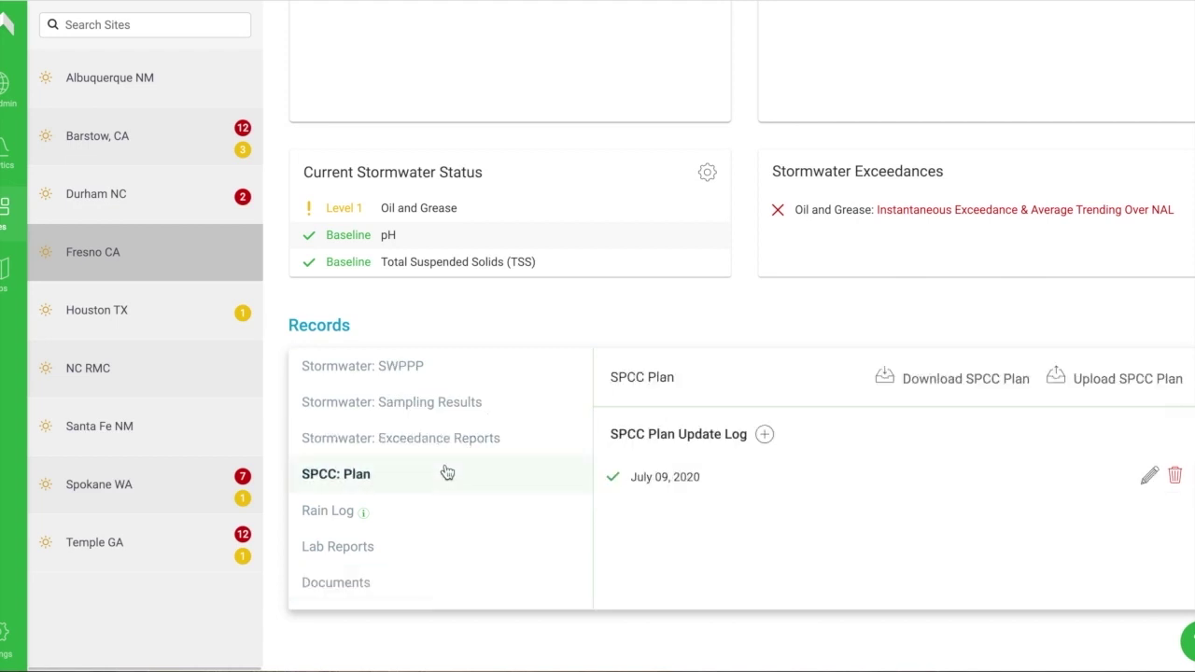
left_click(440, 510)
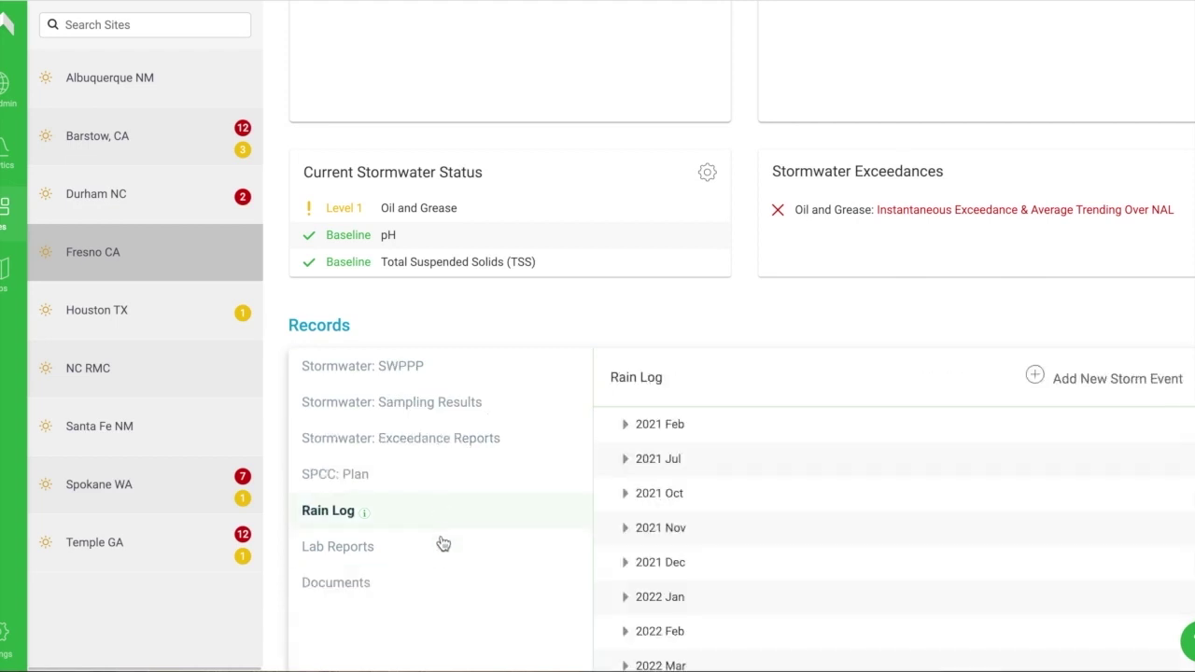
left_click(442, 550)
left_click(431, 593)
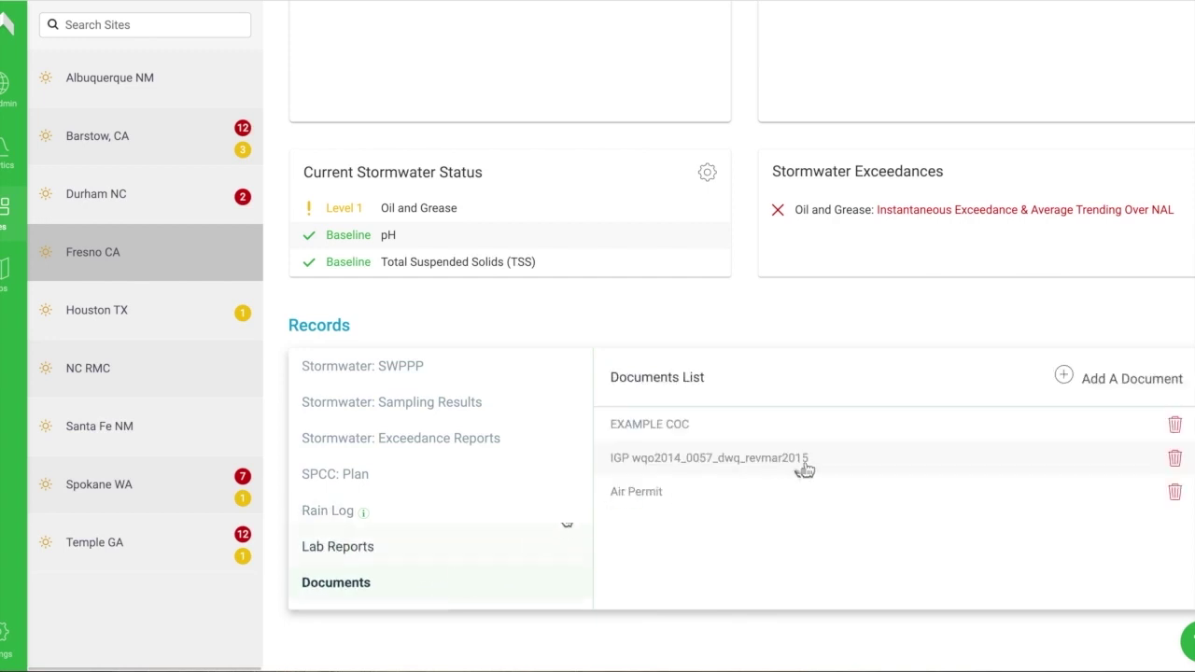
left_click(757, 469)
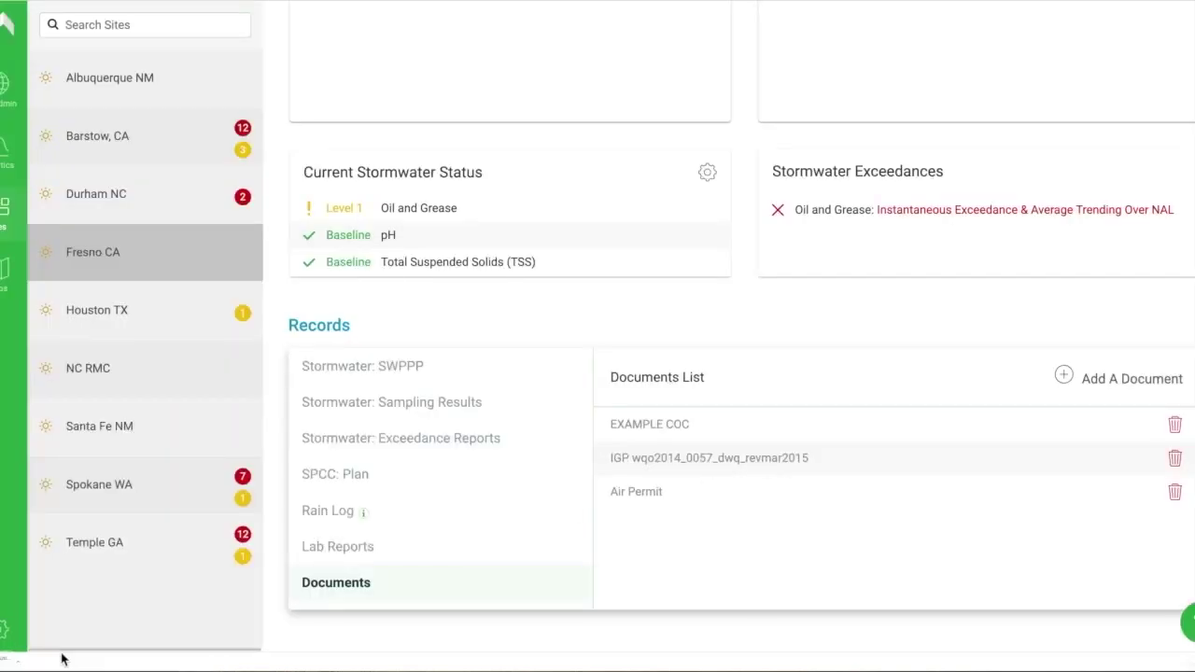